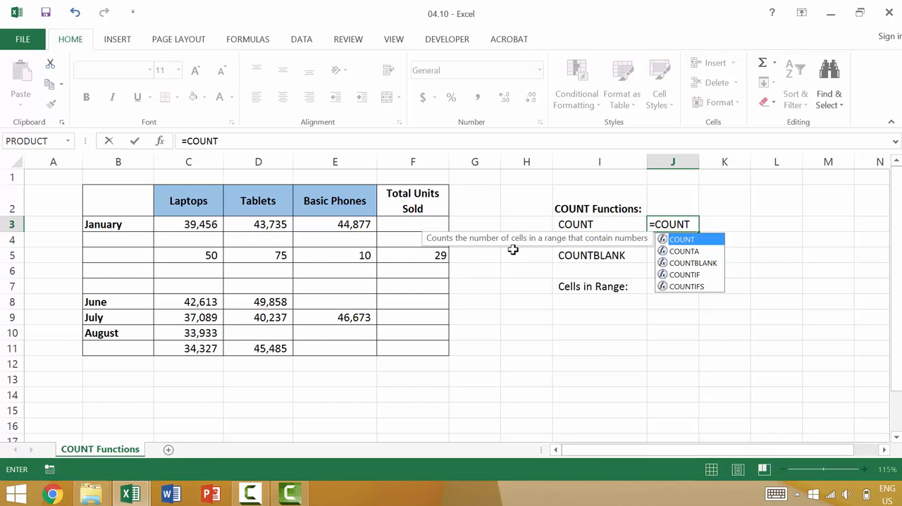
Discard the unfinished COUNT formula in J3 and enter the samples "text", 1 and =1+1 in cells I10 to I12.
key(Escape)
key(Escape)
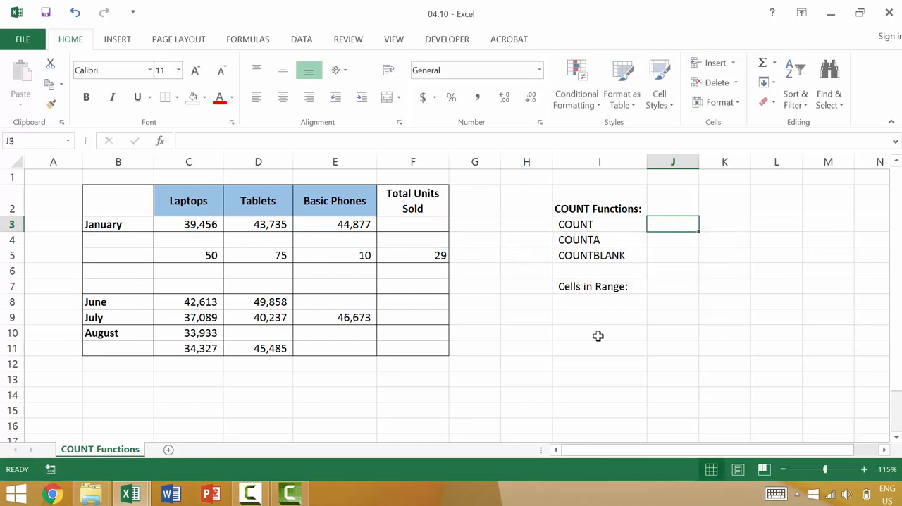
click(598, 337)
text(ty)
key(BackSpace)
text(ext)
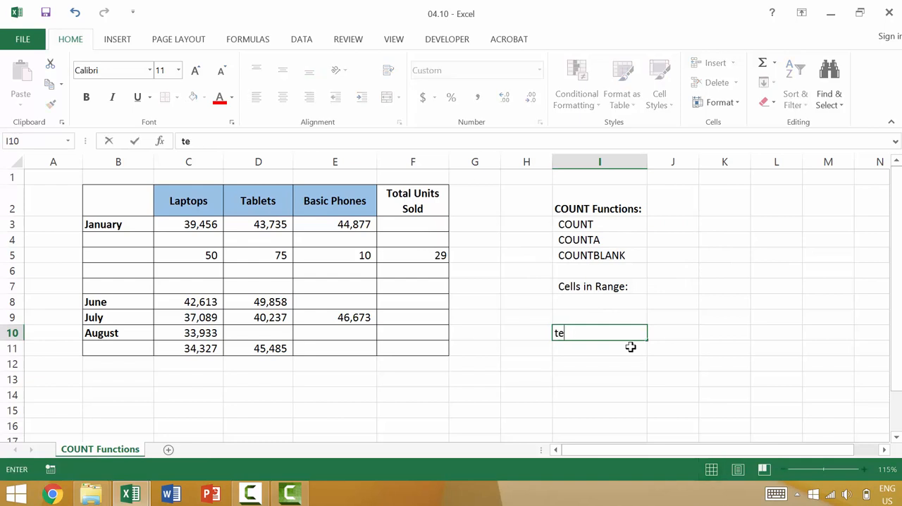
key(Return)
text(1)
key(Return)
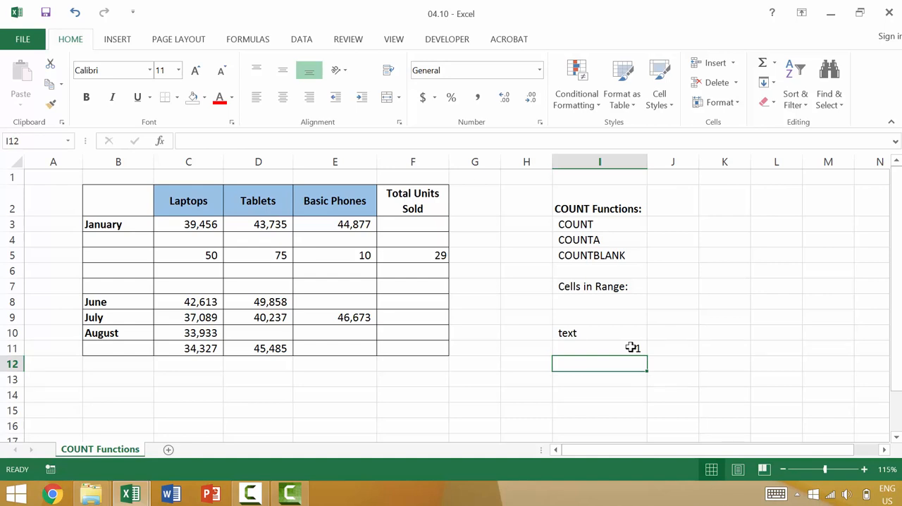
text(=)
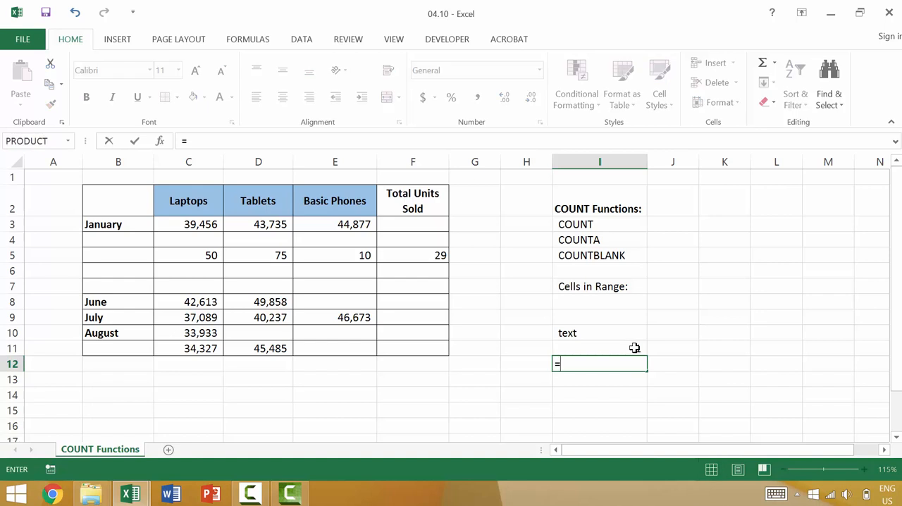
text(1+1)
key(Return)
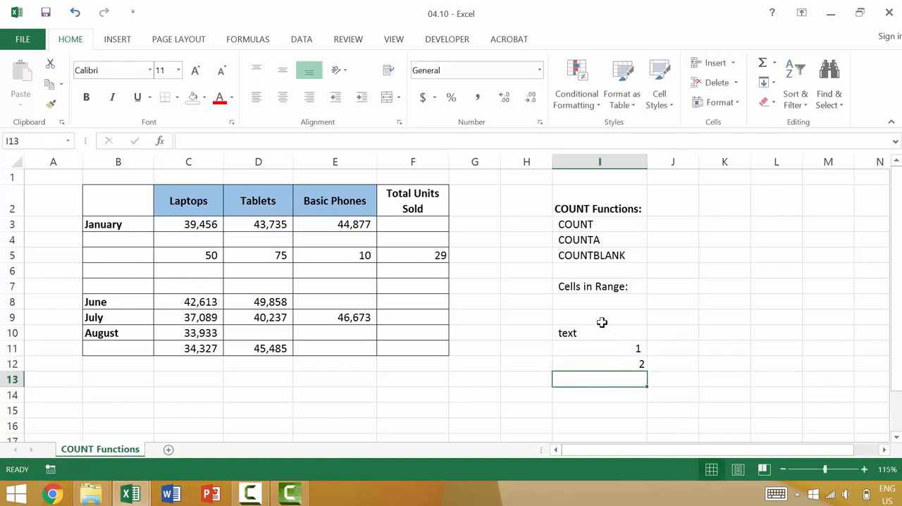
Enter a COUNT formula in cell J3 that counts the numeric cells in the range B2:F11.
click(671, 225)
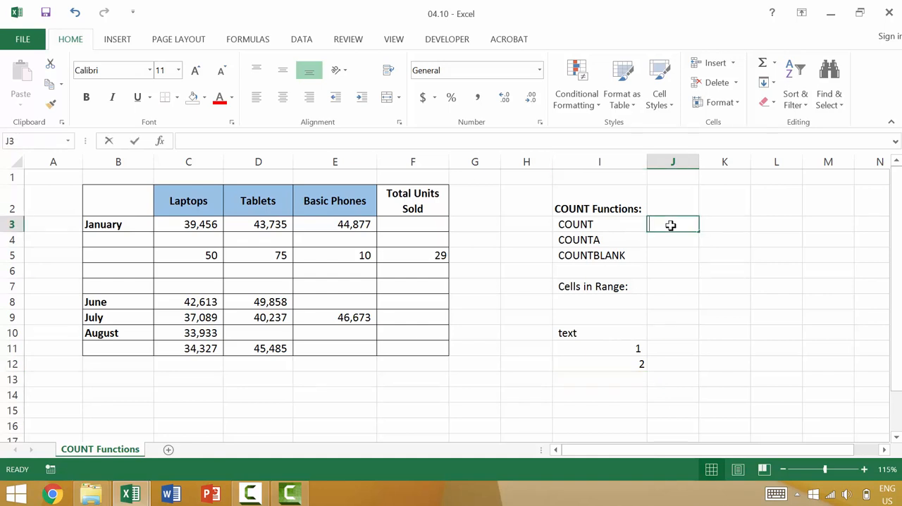
text(=coun)
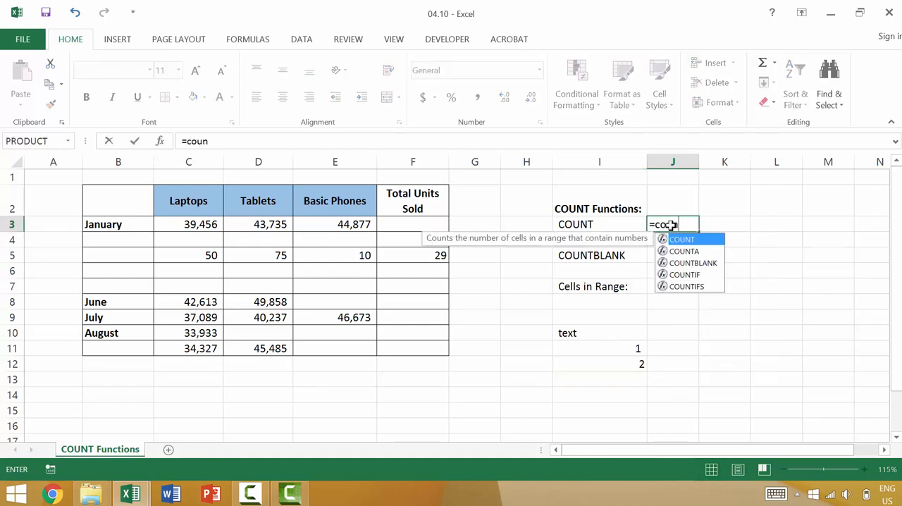
key(Tab)
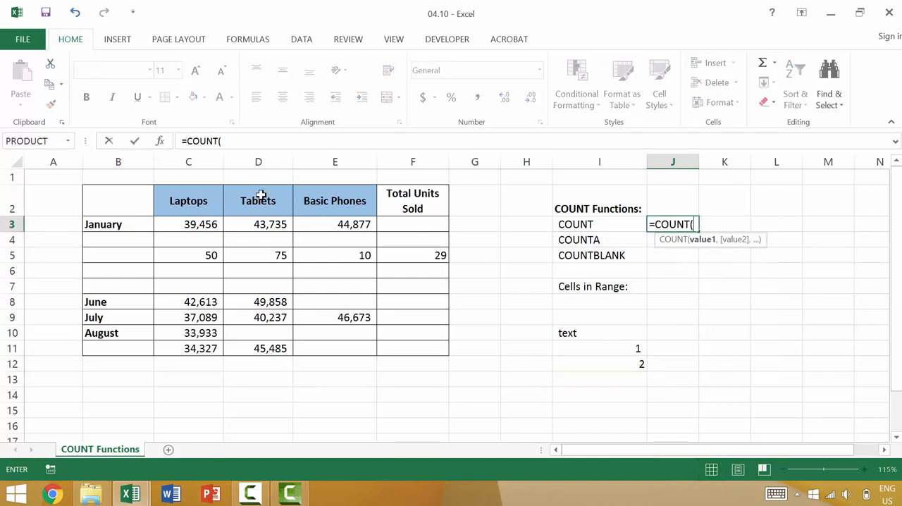
drag(134, 191, 418, 347)
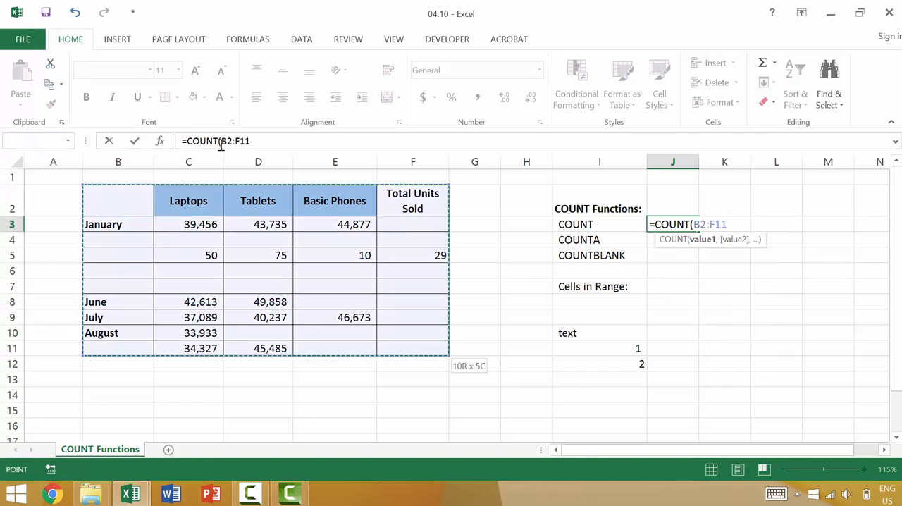
text())
key(Return)
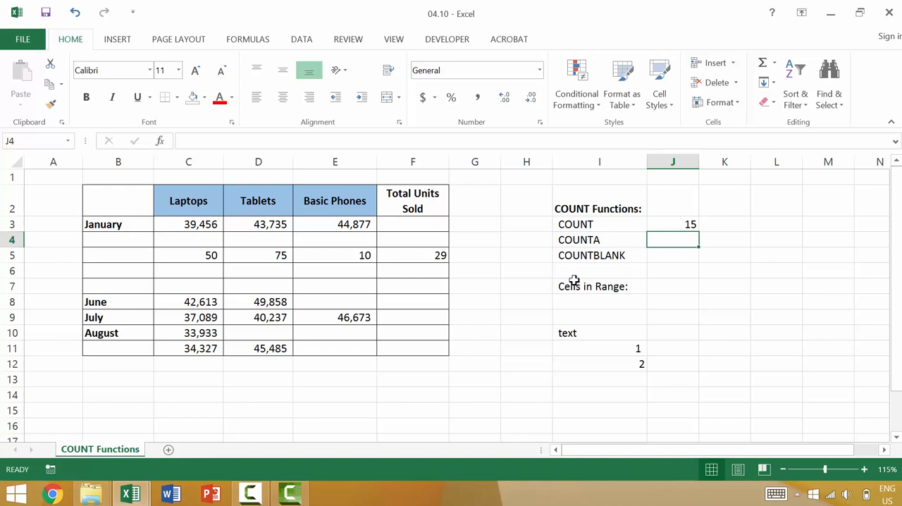
Enter a COUNTA formula in cell J4 that counts the non-empty cells in the range B2:F11.
text(=)
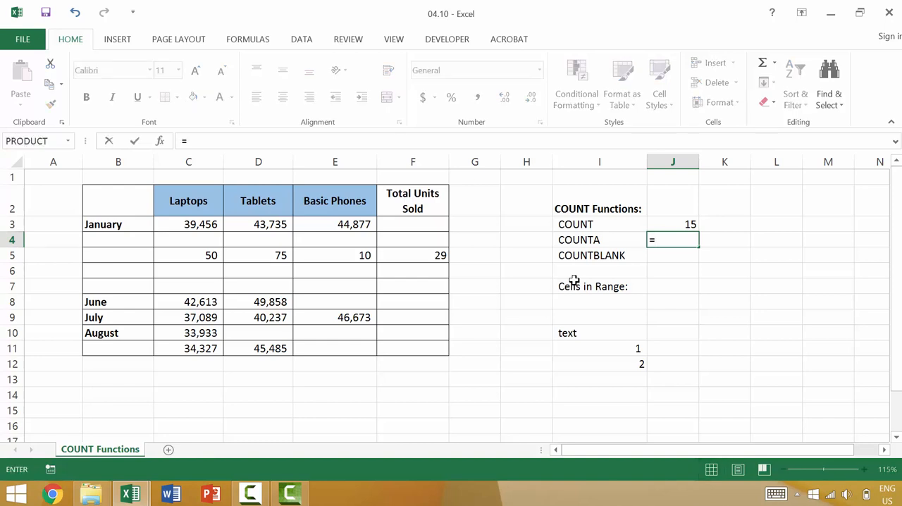
text(counta)
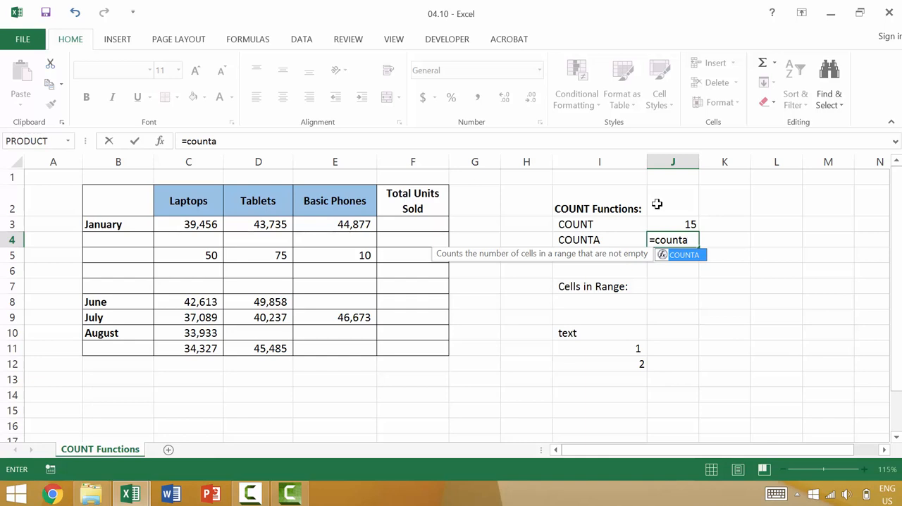
text(()
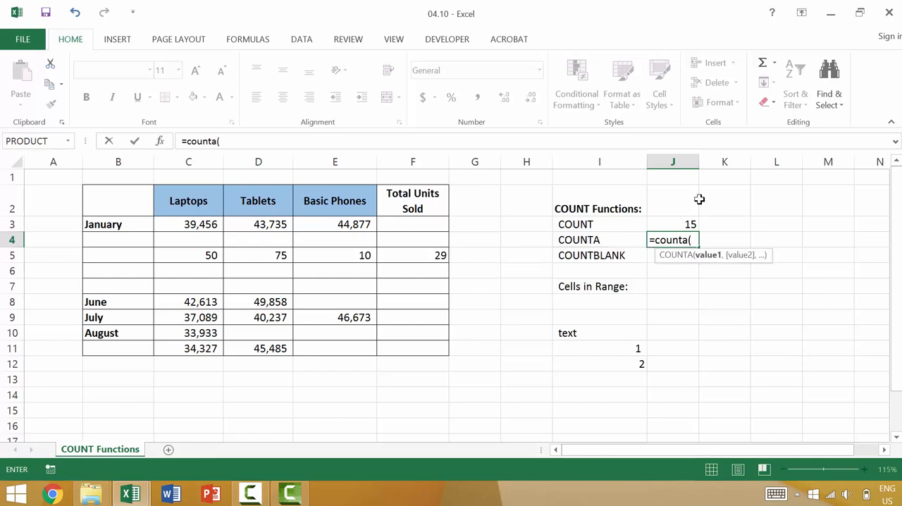
click(125, 201)
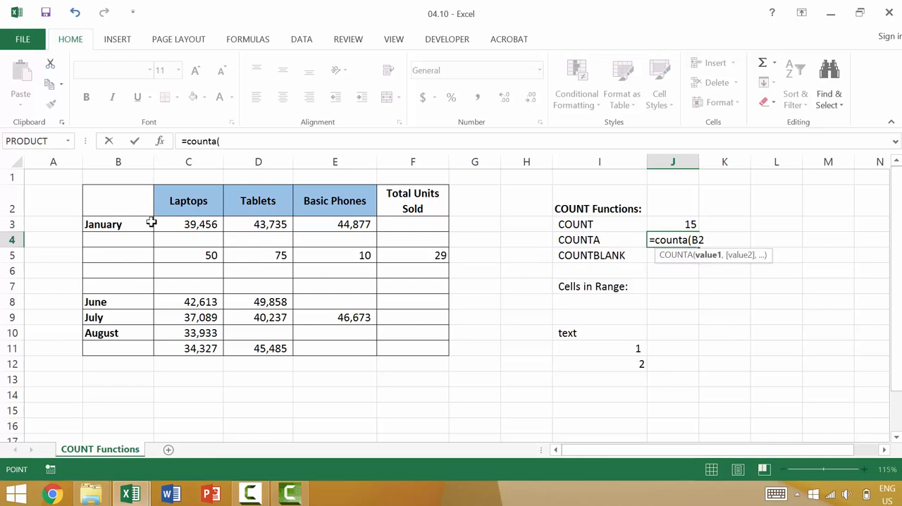
shift+click(402, 348)
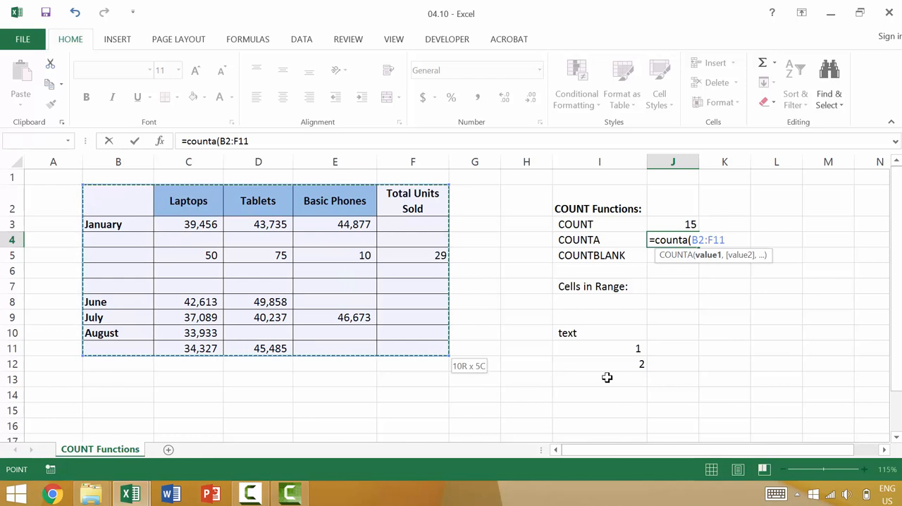
text())
key(Return)
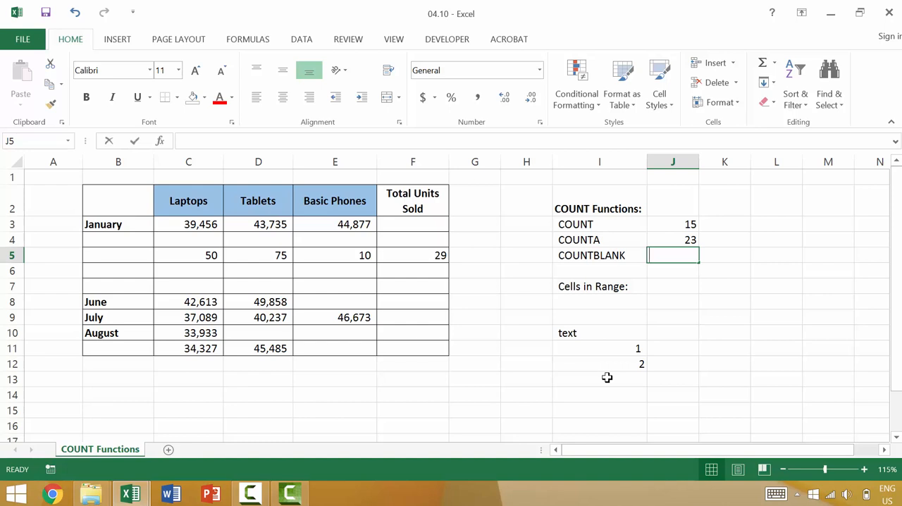
Enter a COUNTBLANK formula in cell J5 that counts the empty cells in the range B2:F11.
text(=count)
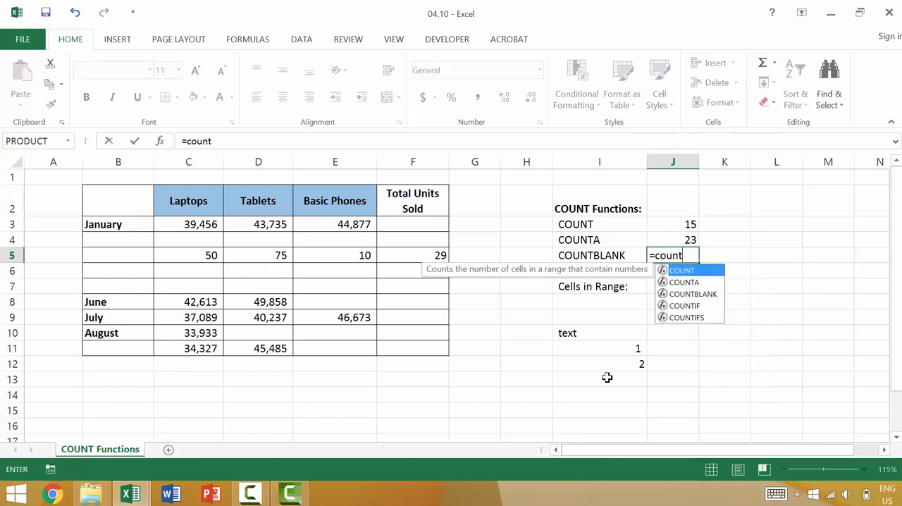
key(Down)
key(Down)
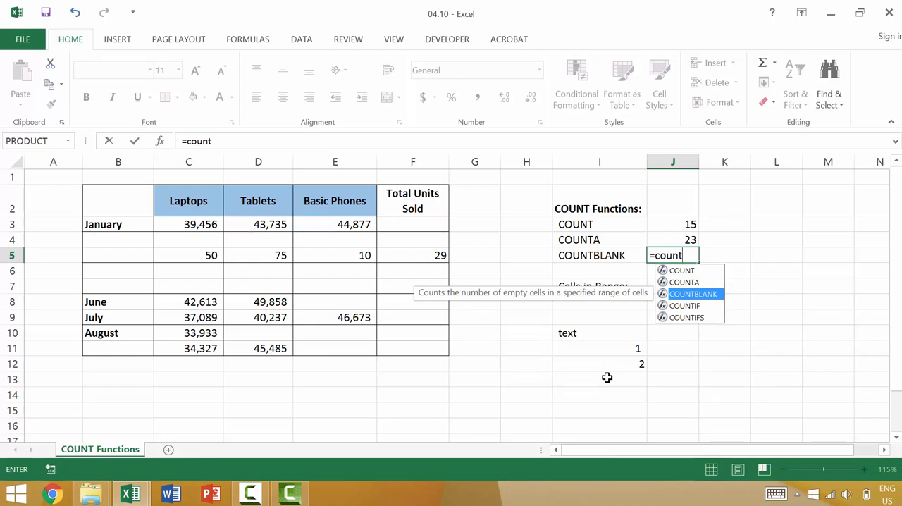
key(Tab)
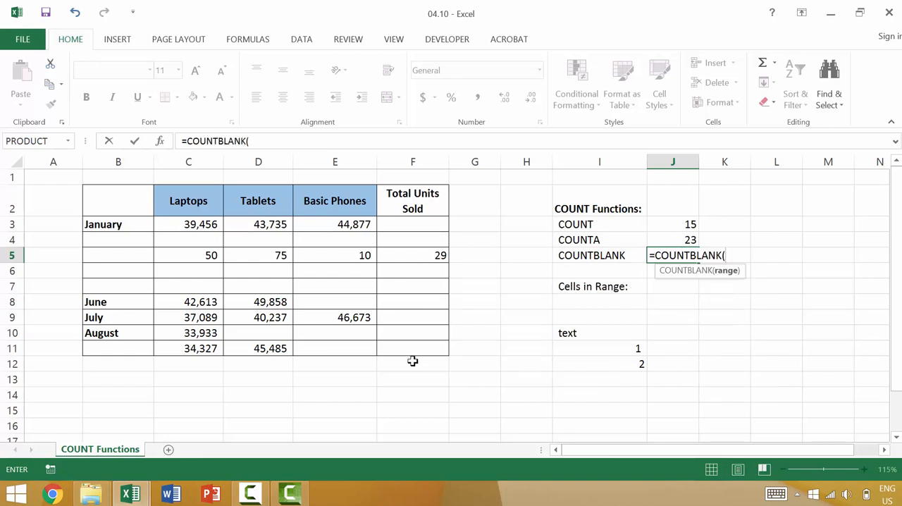
click(134, 208)
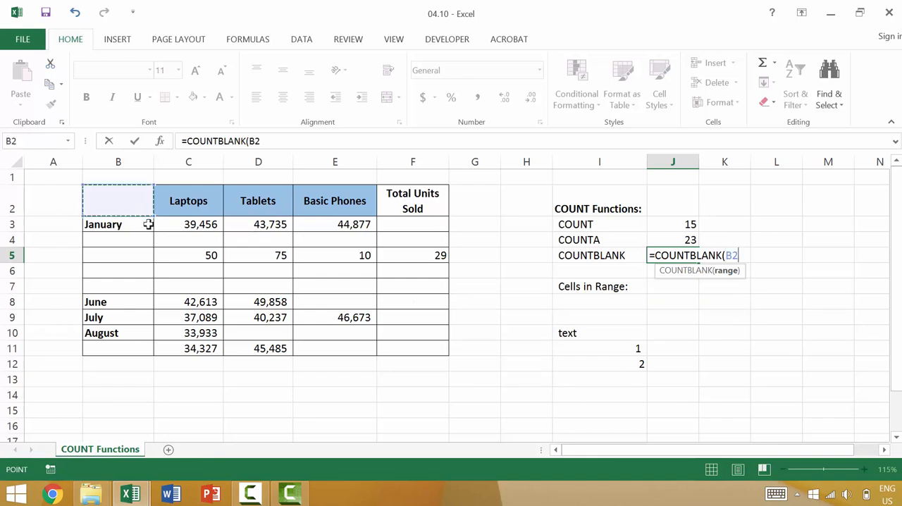
shift+click(423, 348)
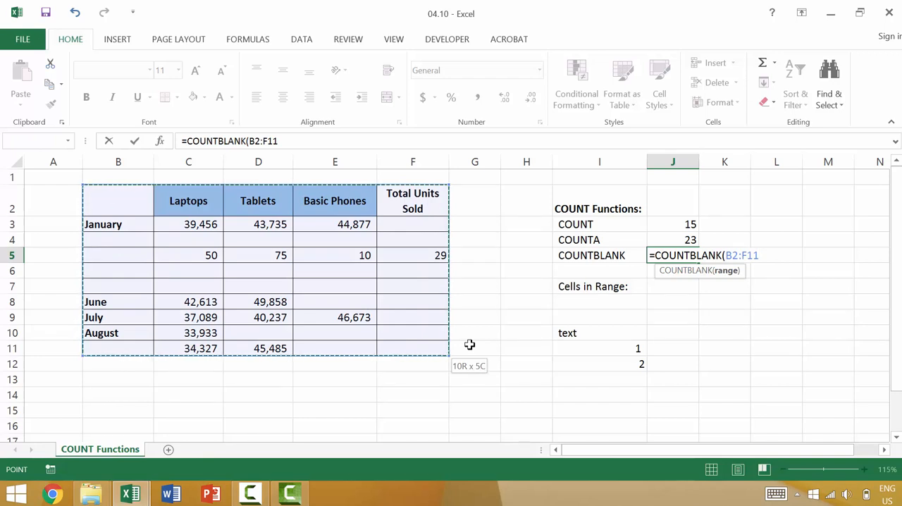
text())
key(Return)
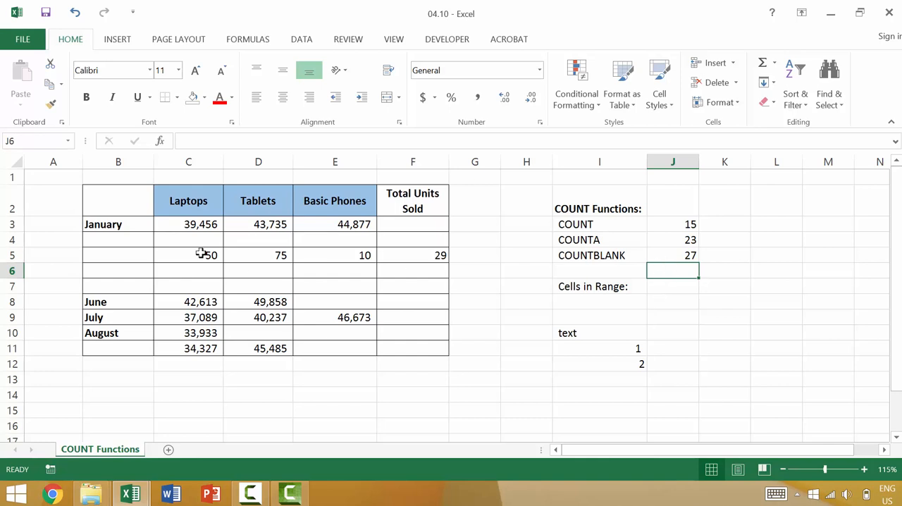
Fill the blank cells C4 and D4 under the January row with the word "text".
click(137, 206)
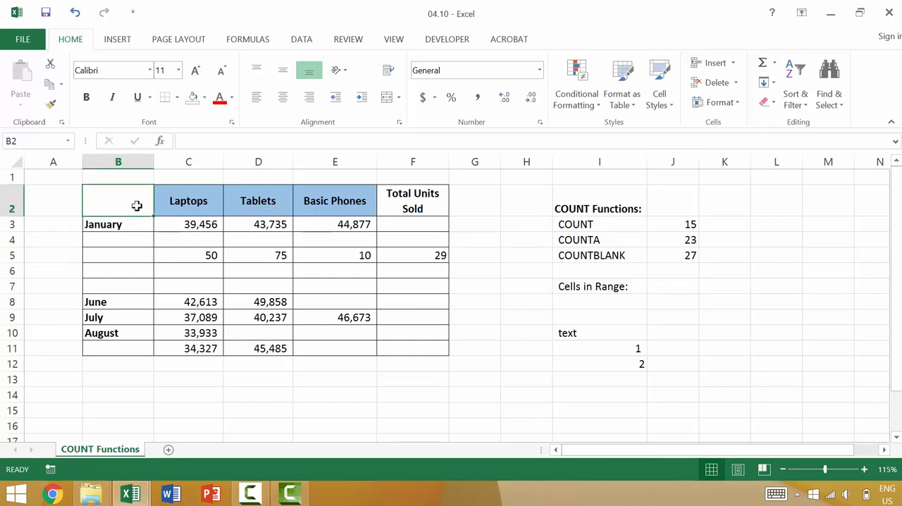
key(Down)
key(Down)
key(Right)
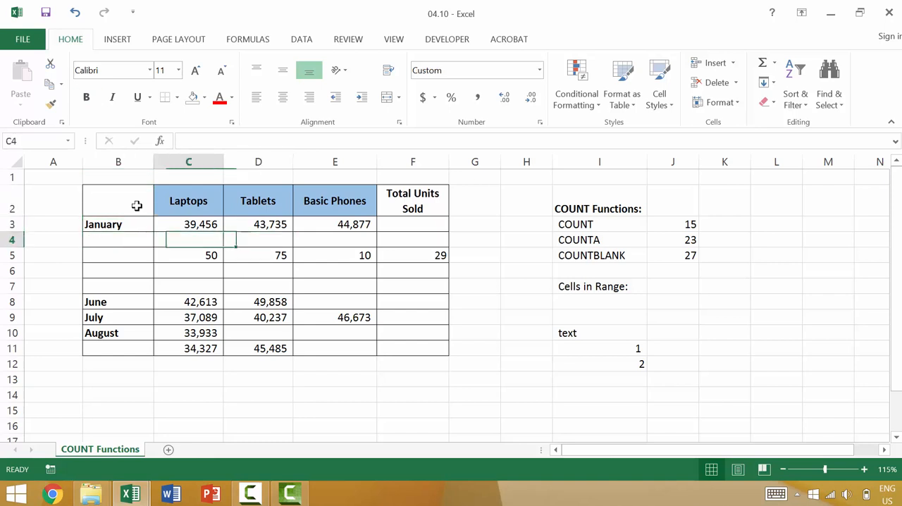
text(text)
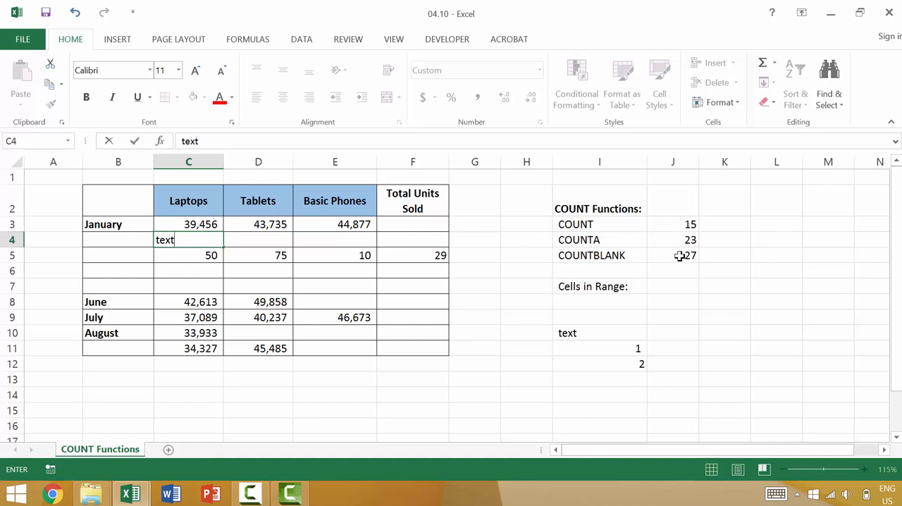
key(Return)
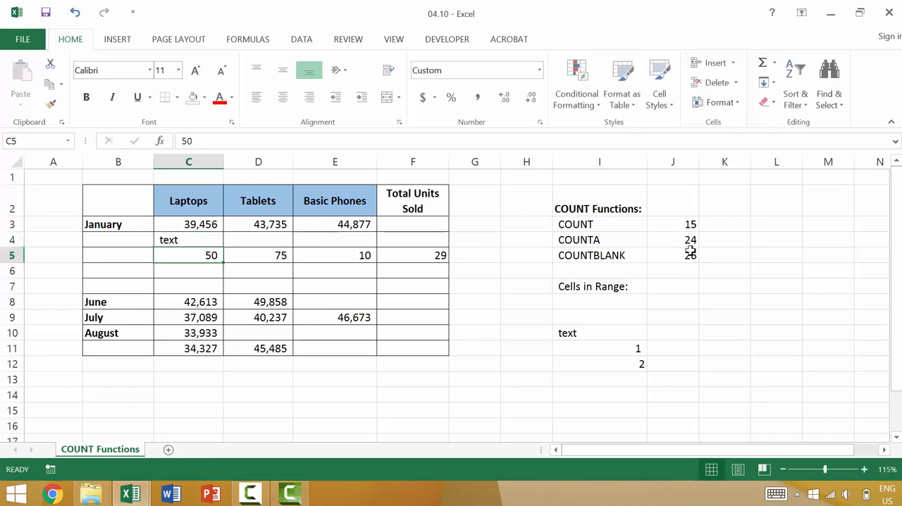
click(259, 238)
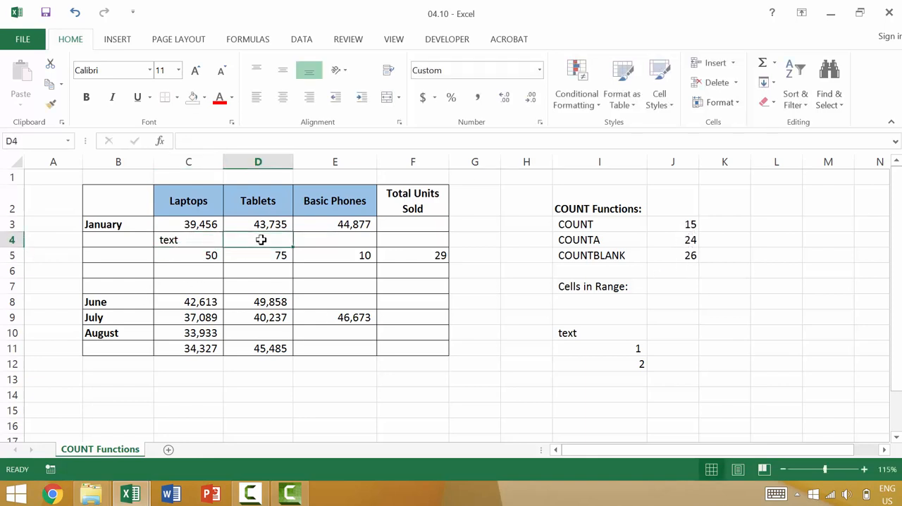
text(text)
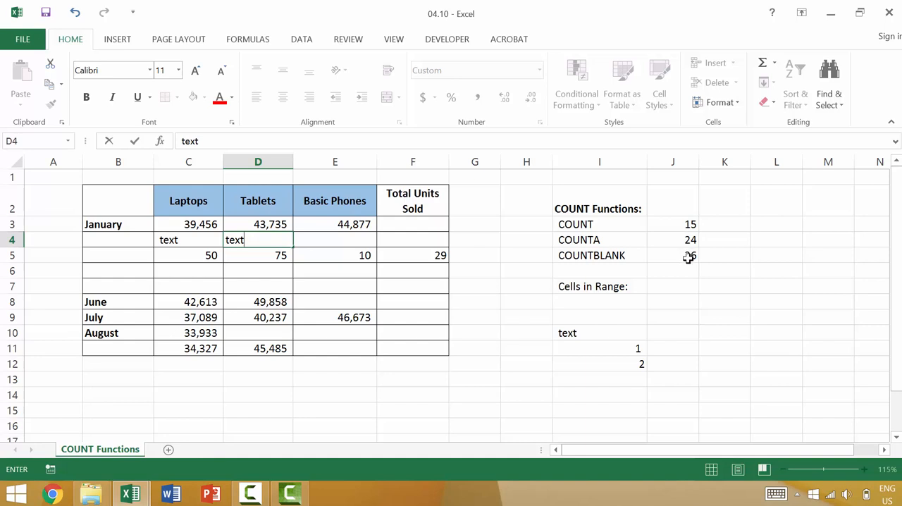
key(Return)
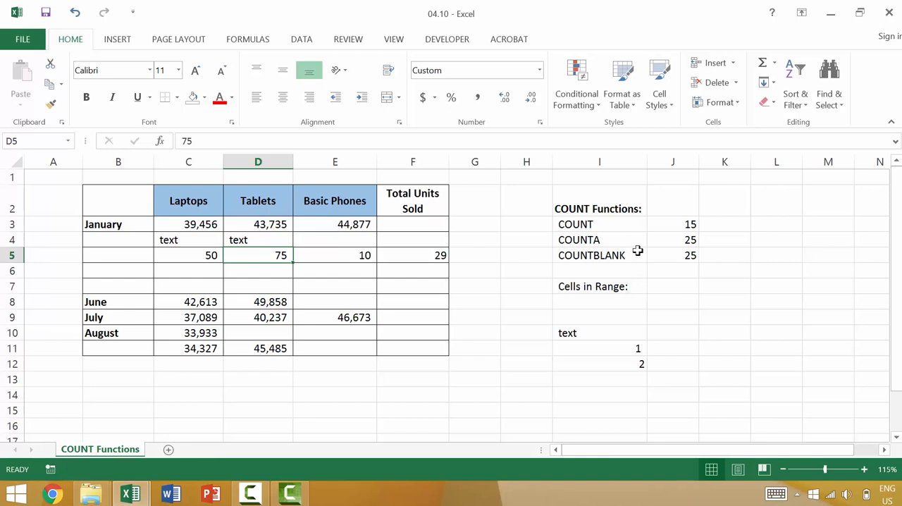
Begin a formula in cell J7 for the number of cells in the range.
click(671, 240)
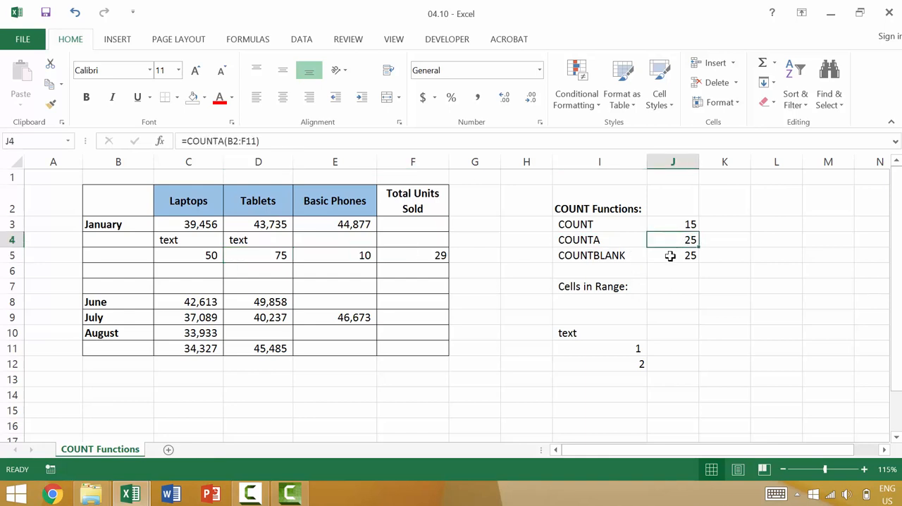
click(670, 256)
click(680, 291)
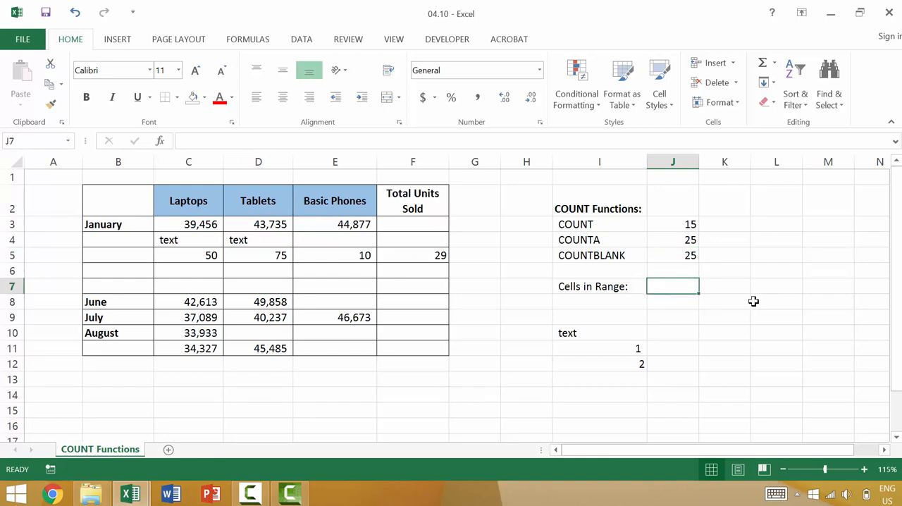
text(=)
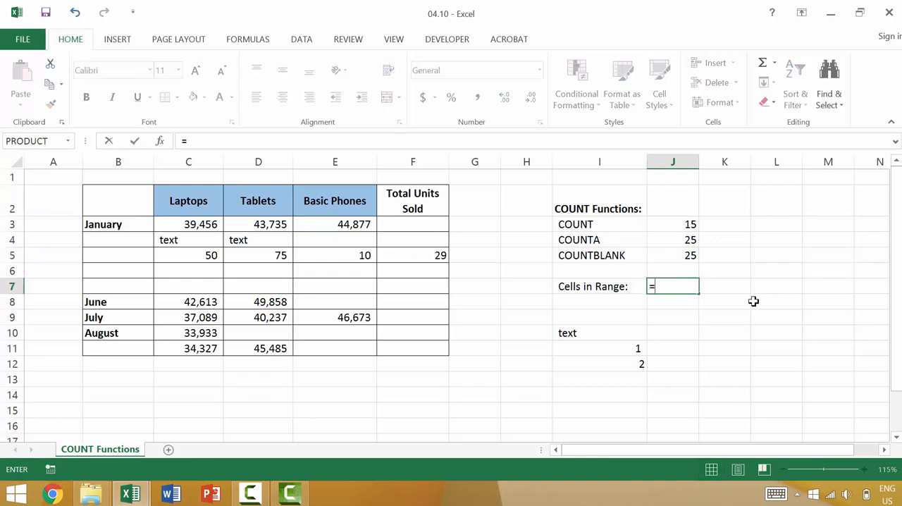
text(coun)
key(BackSpace)
key(BackSpace)
key(BackSpace)
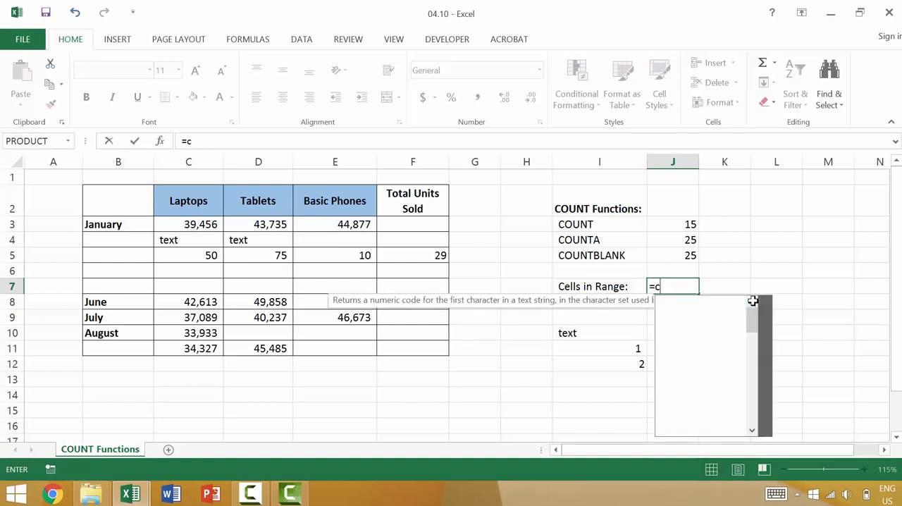
key(BackSpace)
Complete the J7 formula so it adds the COUNTA result in J4 and the COUNTBLANK result in J5.
click(689, 239)
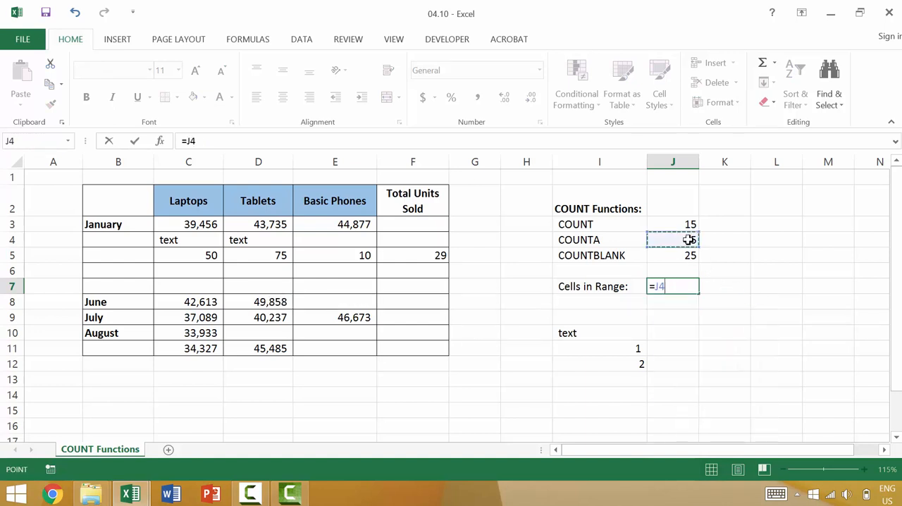
text(+)
click(687, 255)
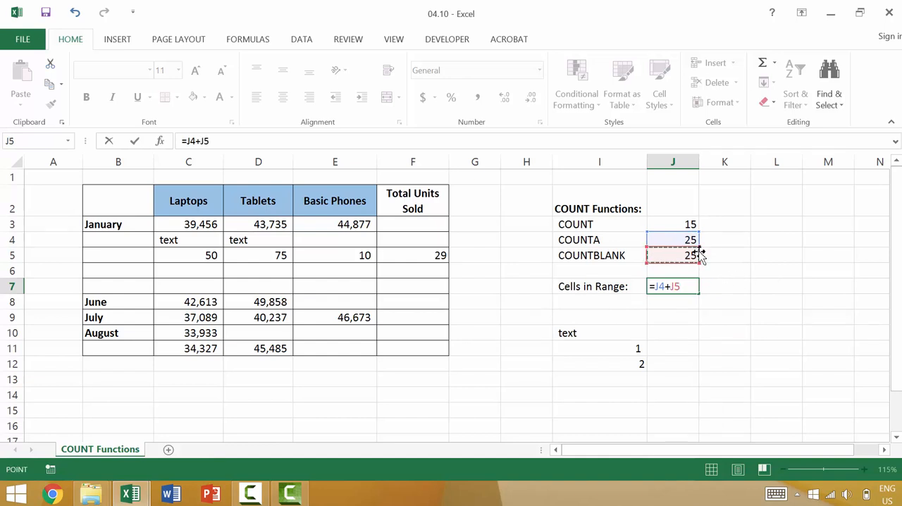
key(Return)
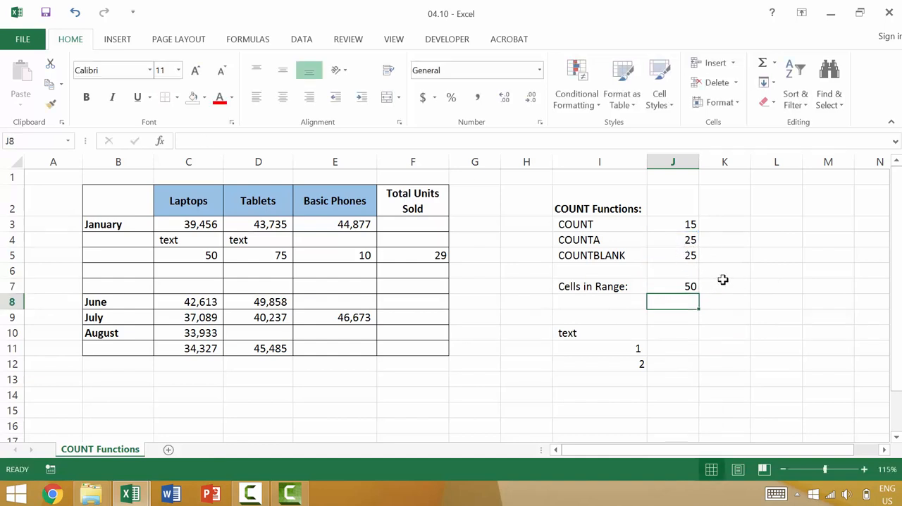
Begin a formula in cell K7 with COUNTA over the range B2:F11.
click(723, 280)
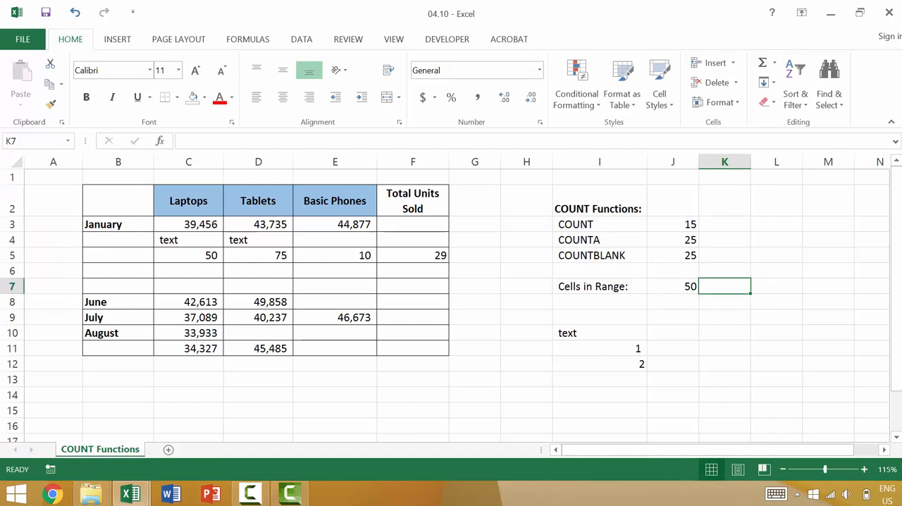
text(=count)
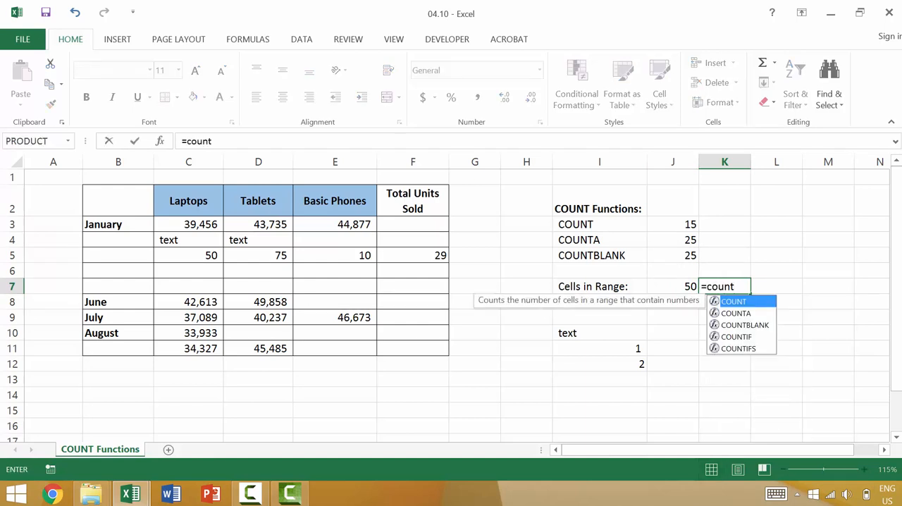
key(Down)
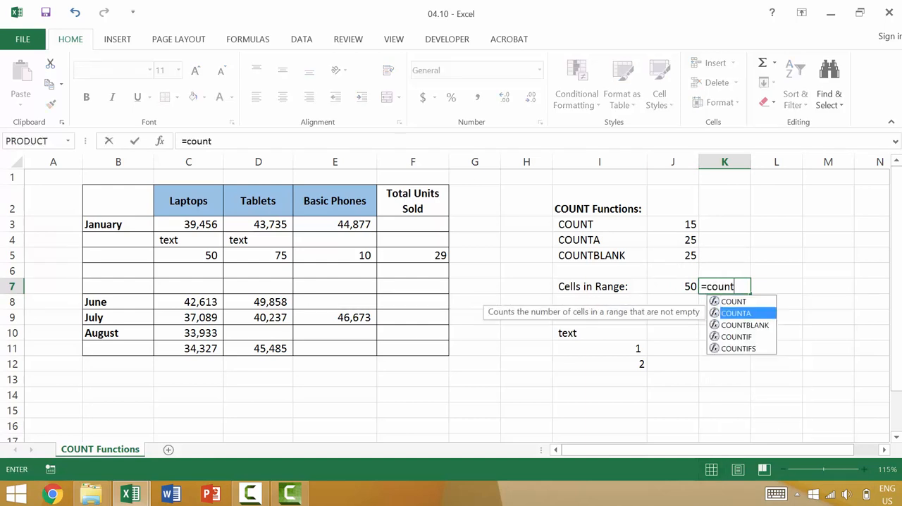
key(Tab)
click(132, 197)
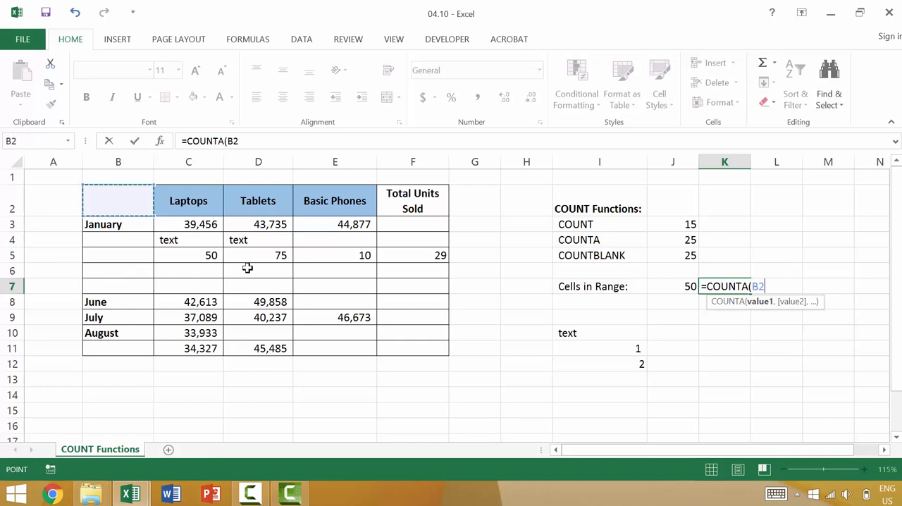
shift+click(415, 349)
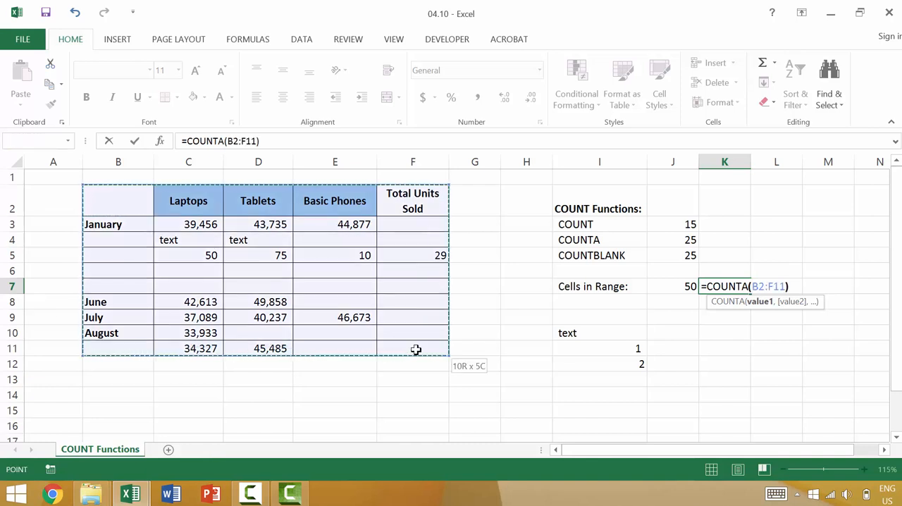
Add COUNTBLANK over the range B2:F11 to the K7 formula and enter it.
text(+)
text(count)
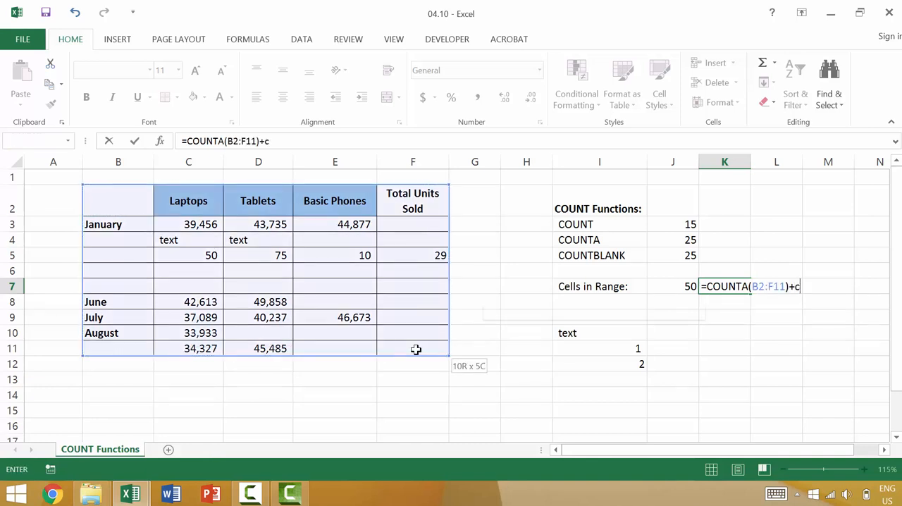
key(Down)
key(Down)
key(Tab)
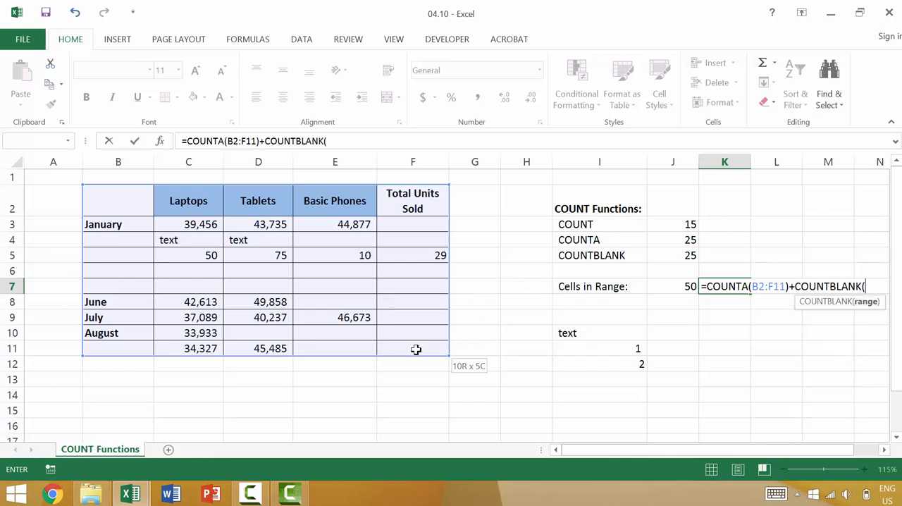
click(113, 201)
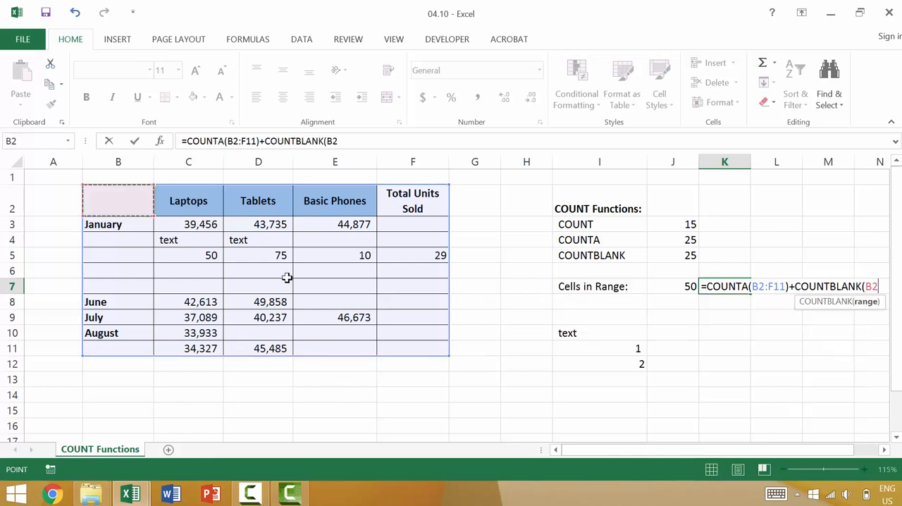
shift+click(415, 347)
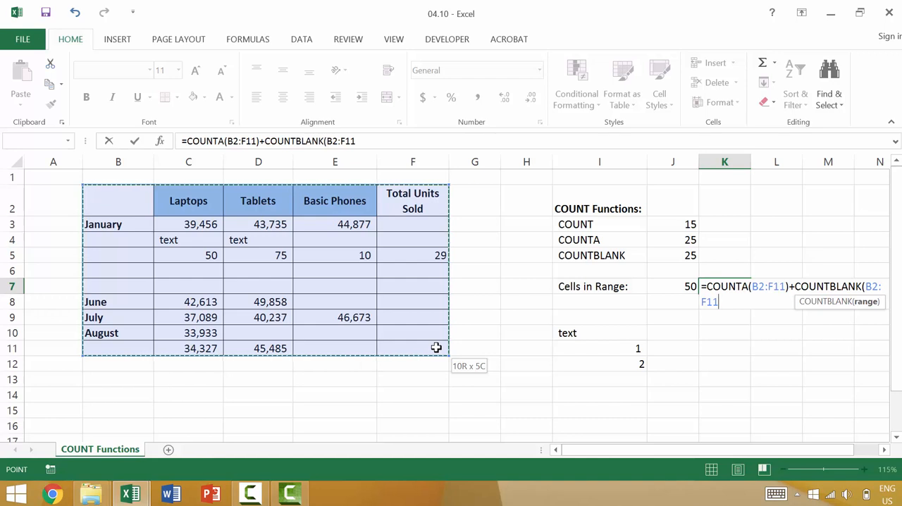
text())
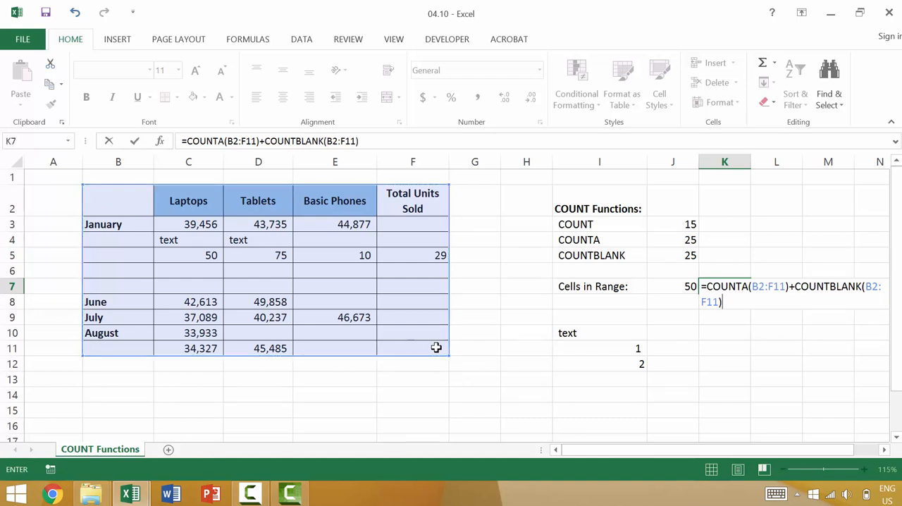
key(Return)
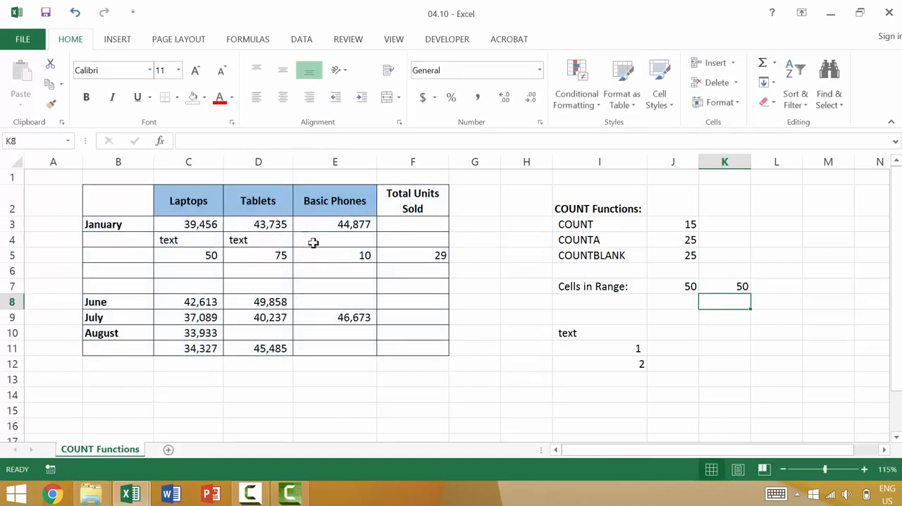
Enter "text" in cell E4 and the number 10 in cell F4.
click(352, 240)
text(tex)
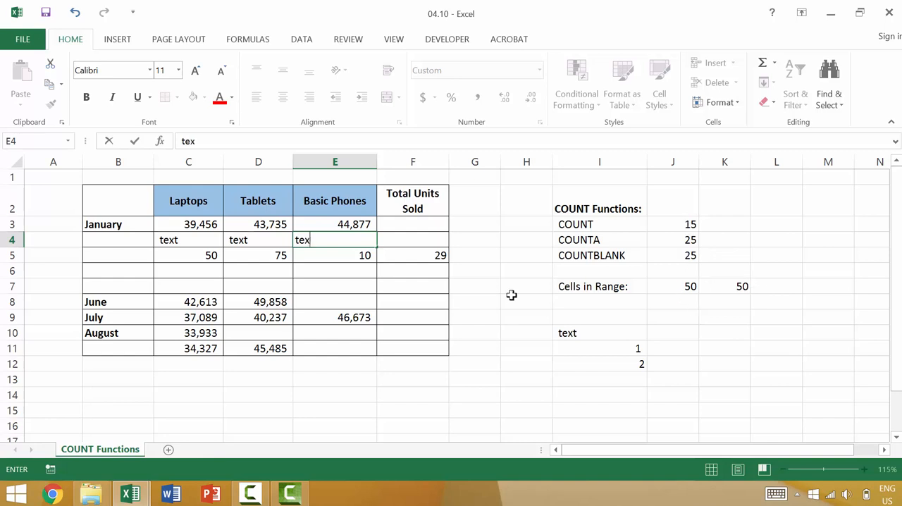
text(t)
key(Return)
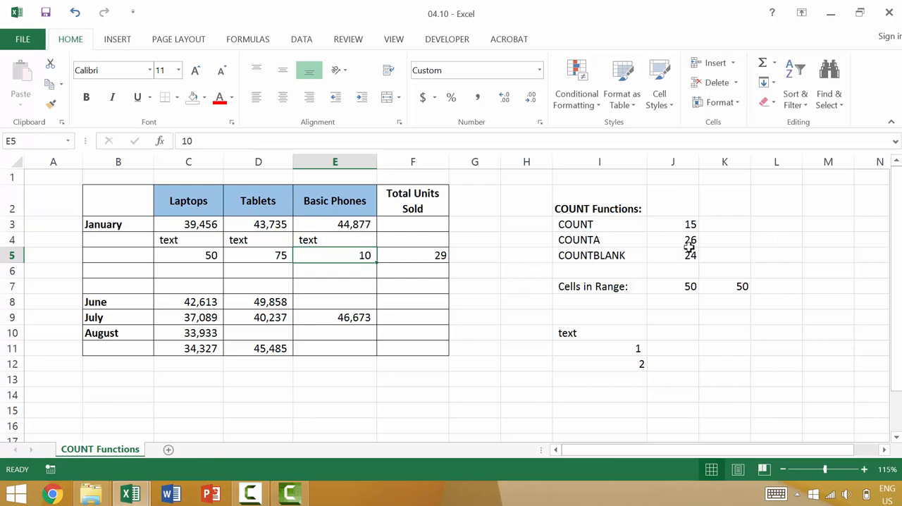
click(400, 236)
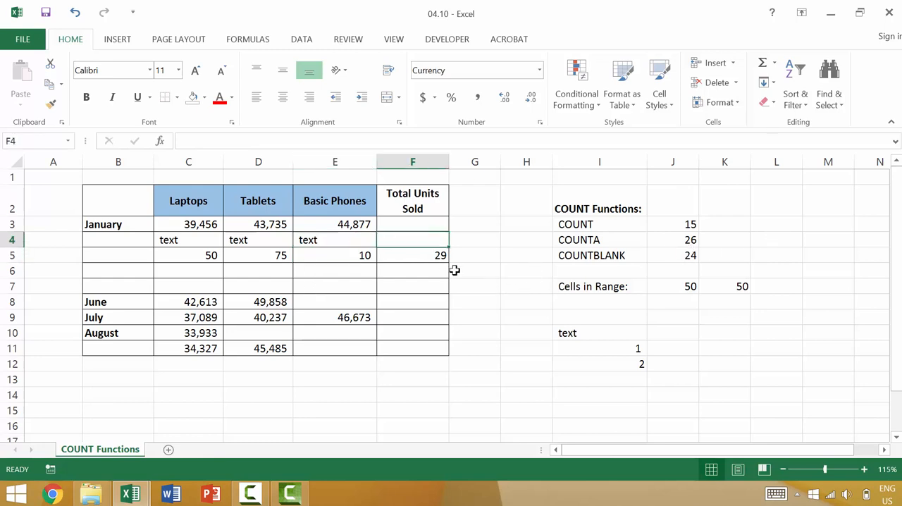
text(10)
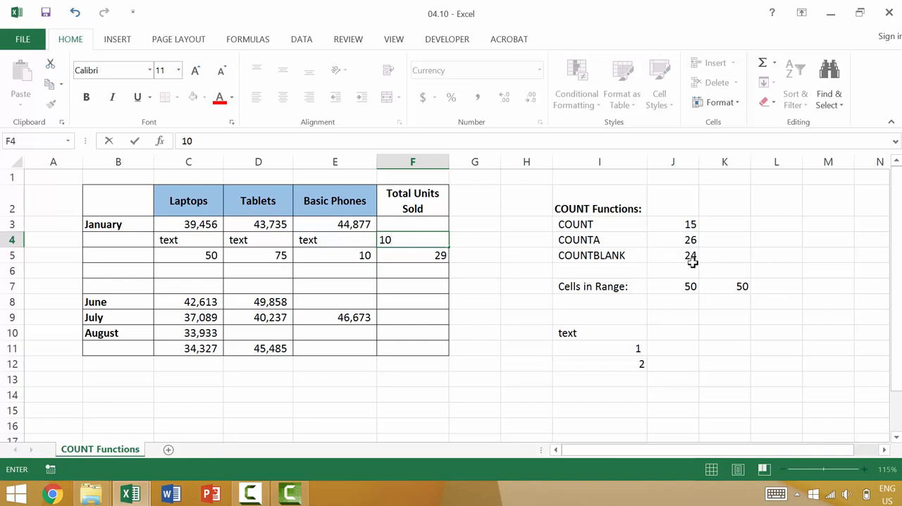
key(Return)
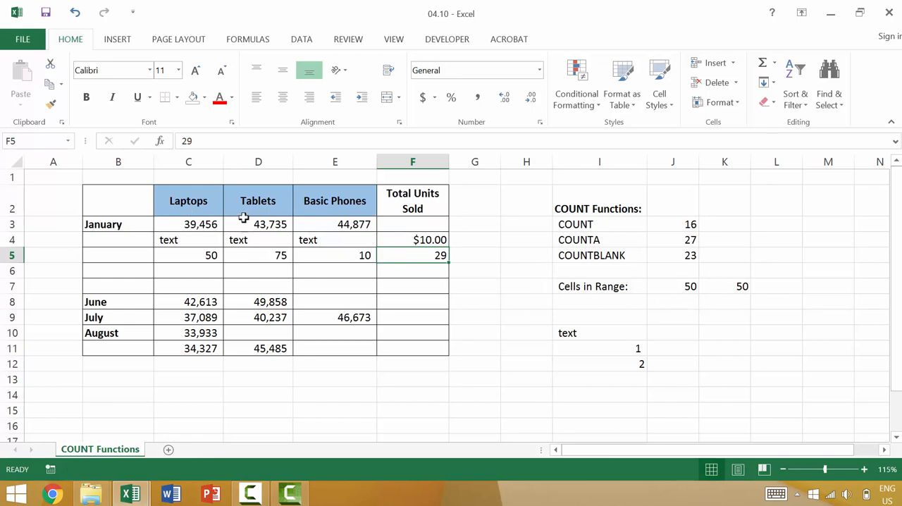
Select the table range B2:F11, and inspect the formulas in cells J7 and K7 without changing them.
click(122, 196)
drag(427, 343, 428, 342)
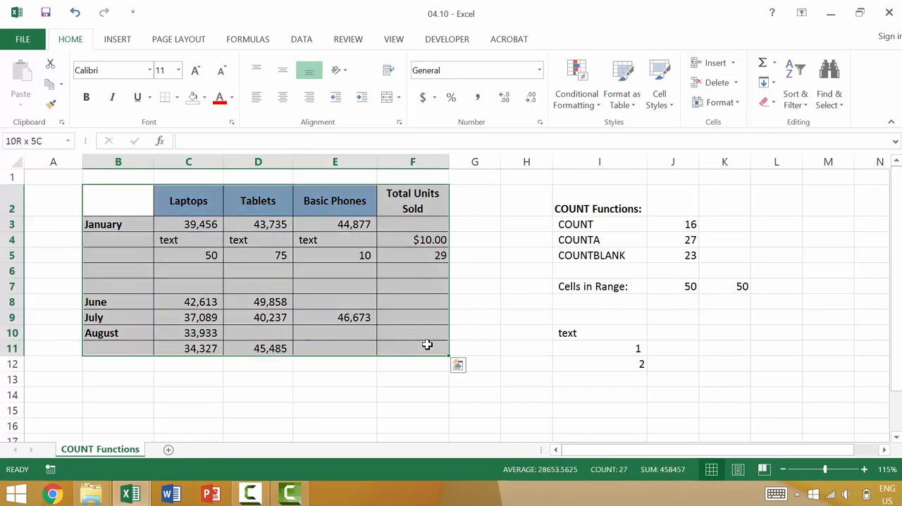
click(671, 285)
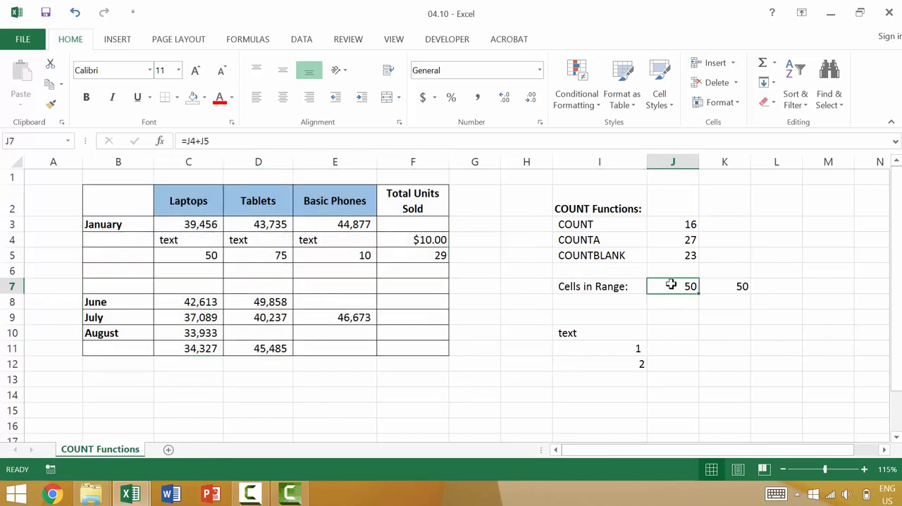
double_click(690, 286)
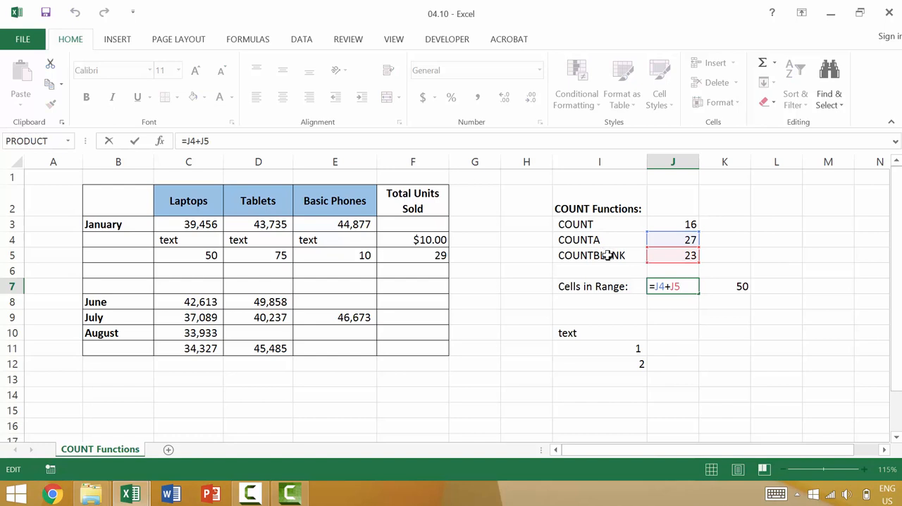
key(Escape)
click(733, 286)
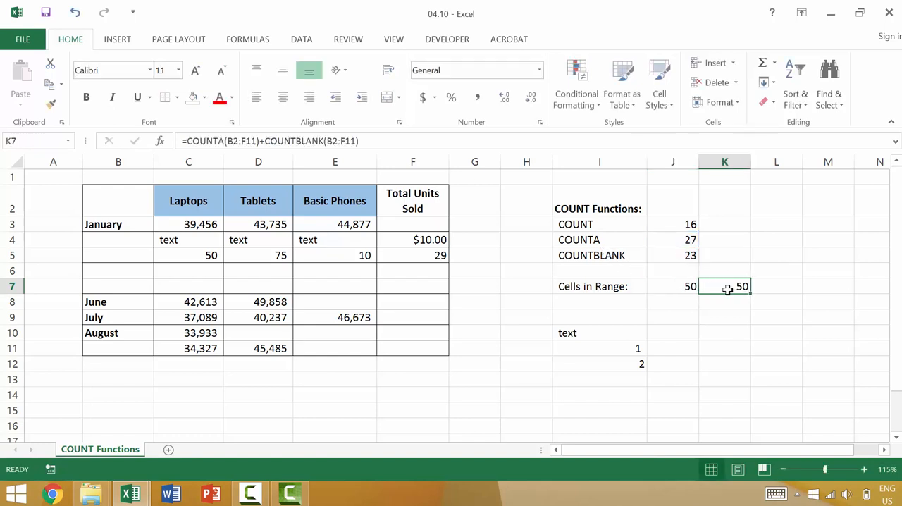
double_click(727, 290)
click(721, 285)
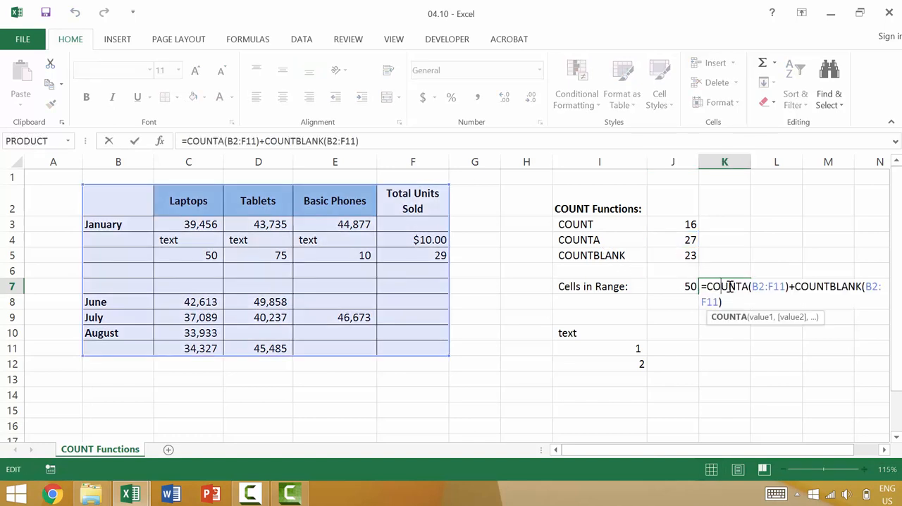
click(755, 287)
key(Escape)
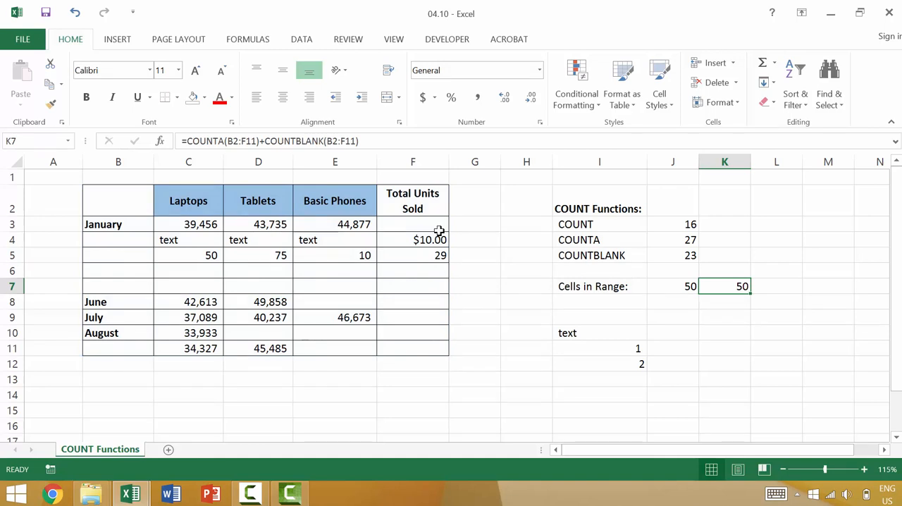
Enter only space characters in cell F3 of the January row so that it looks empty.
double_click(399, 225)
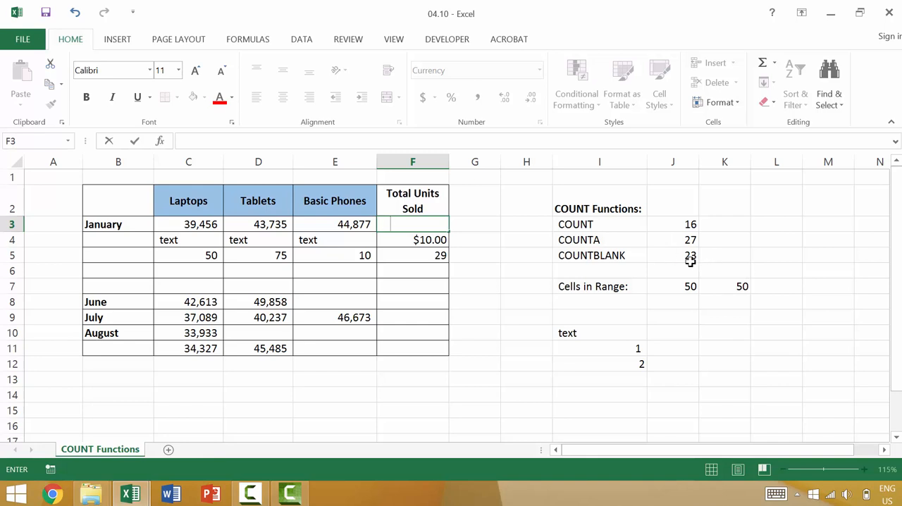
key(Return)
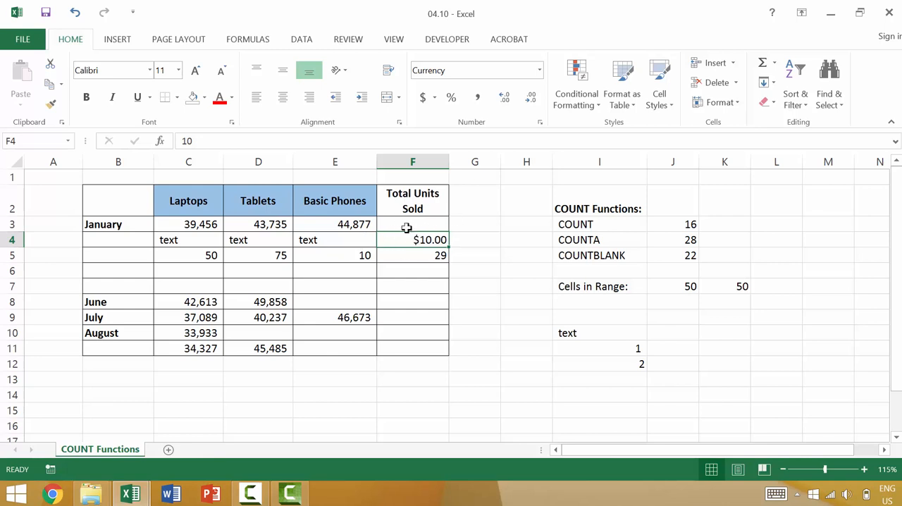
click(400, 302)
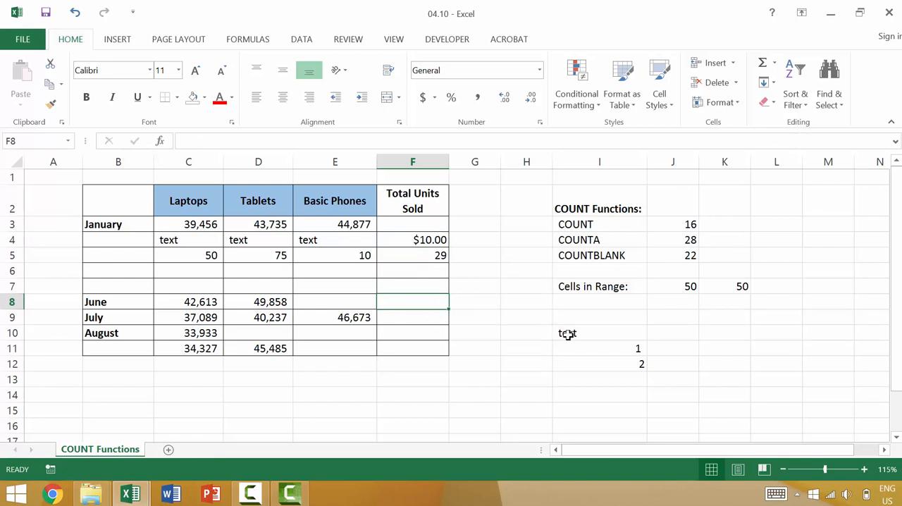
Select all blank cells within the table range B2:F11 using Go To Special with the Blanks option.
mouse_move(431, 348)
mouse_down()
mouse_move(165, 214)
mouse_move(98, 207)
mouse_up()
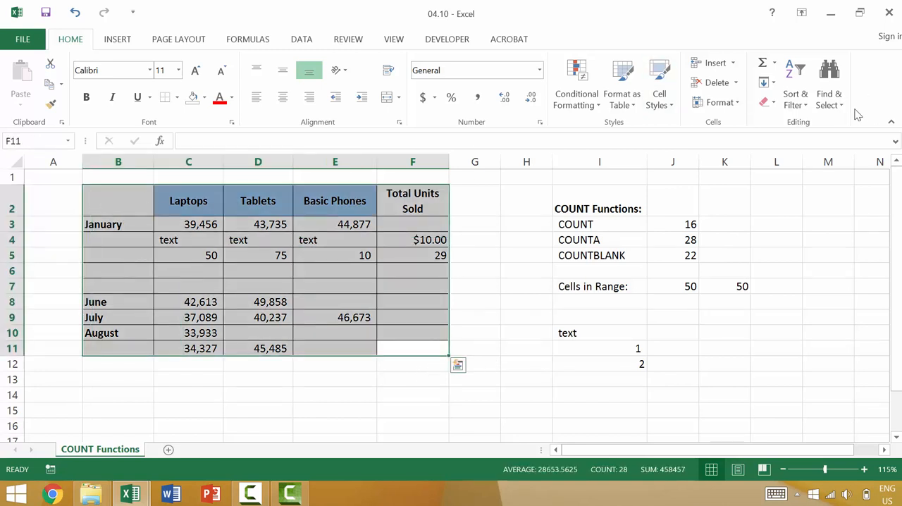
click(832, 107)
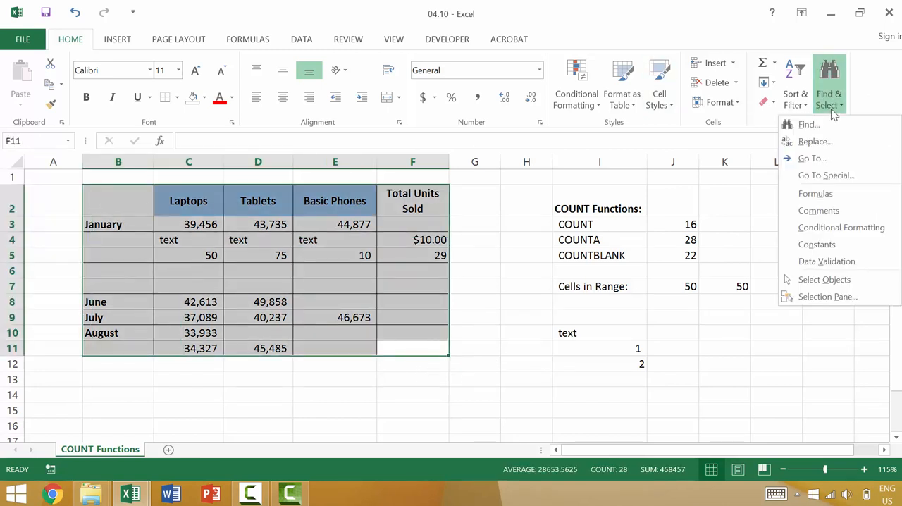
click(827, 176)
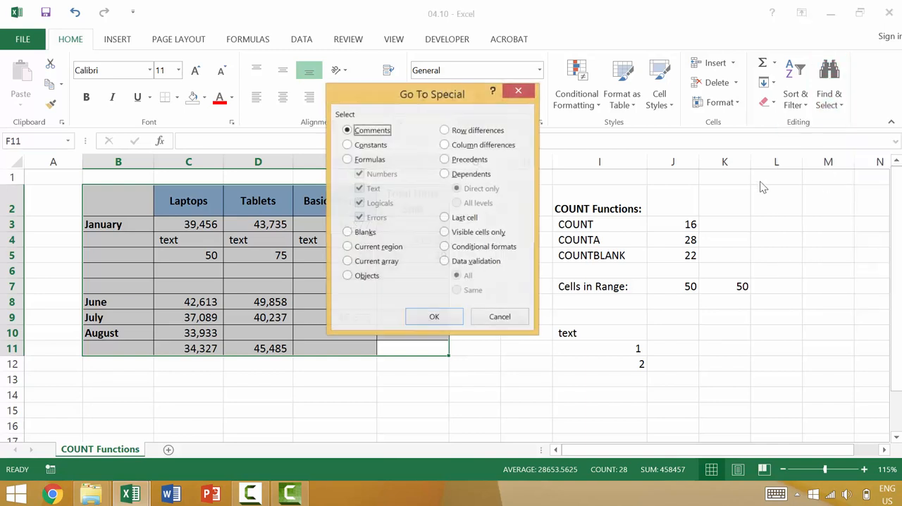
click(366, 234)
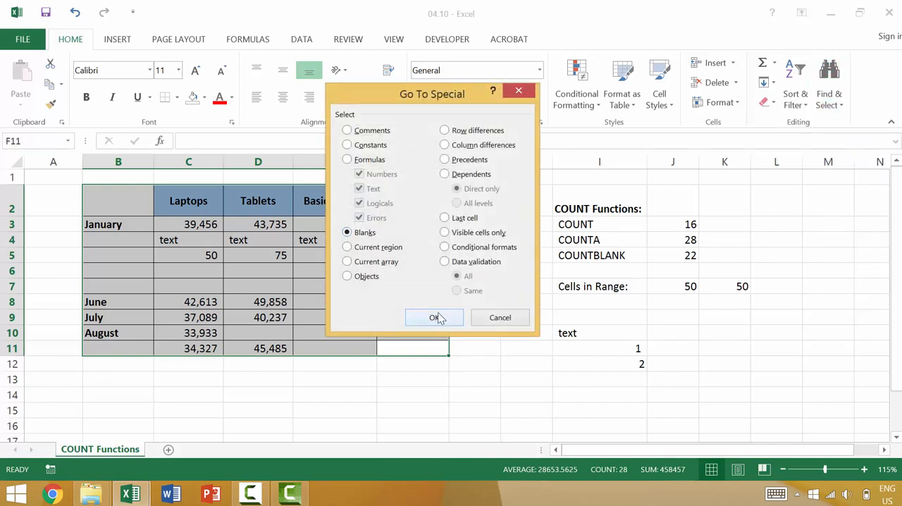
click(435, 317)
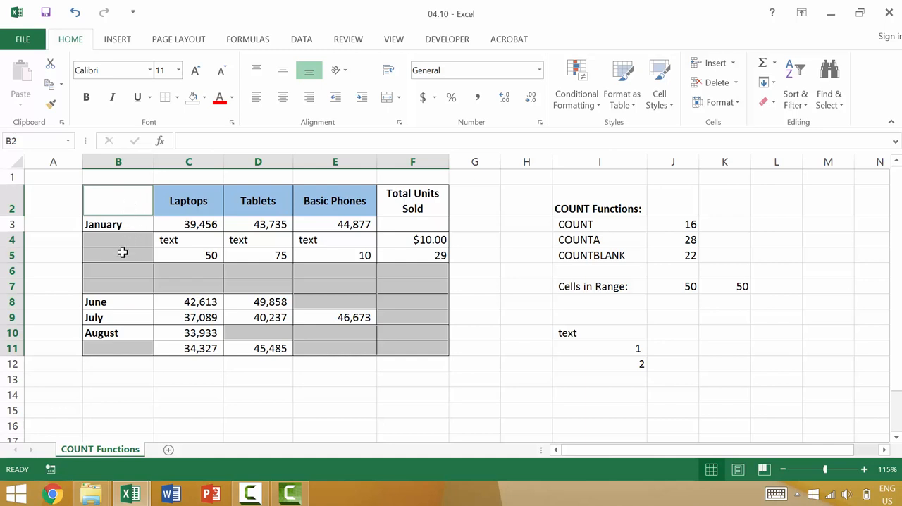
Inspect cell F3 in the January row and remove its space characters so that it is truly empty.
click(424, 224)
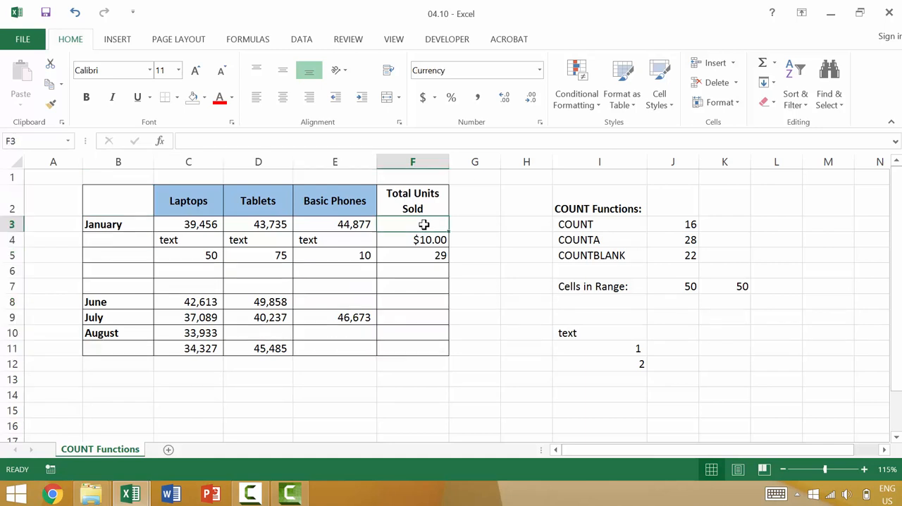
double_click(425, 225)
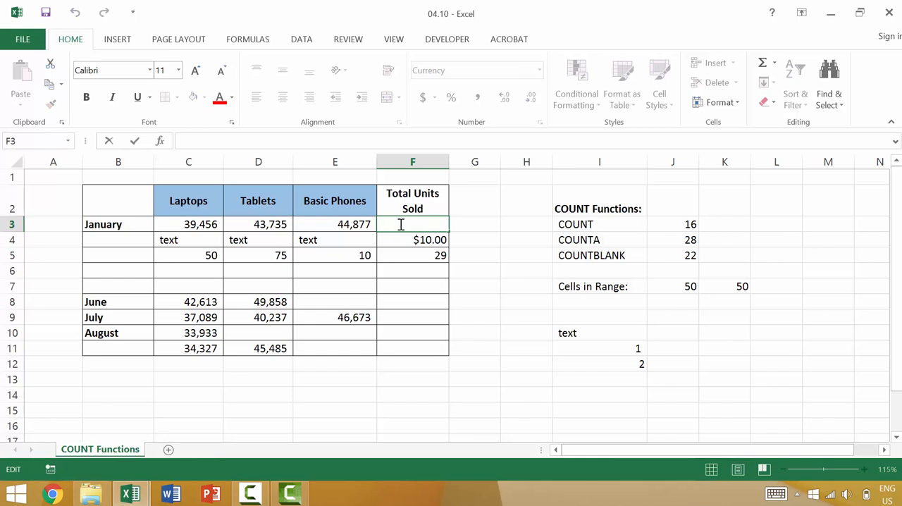
click(400, 271)
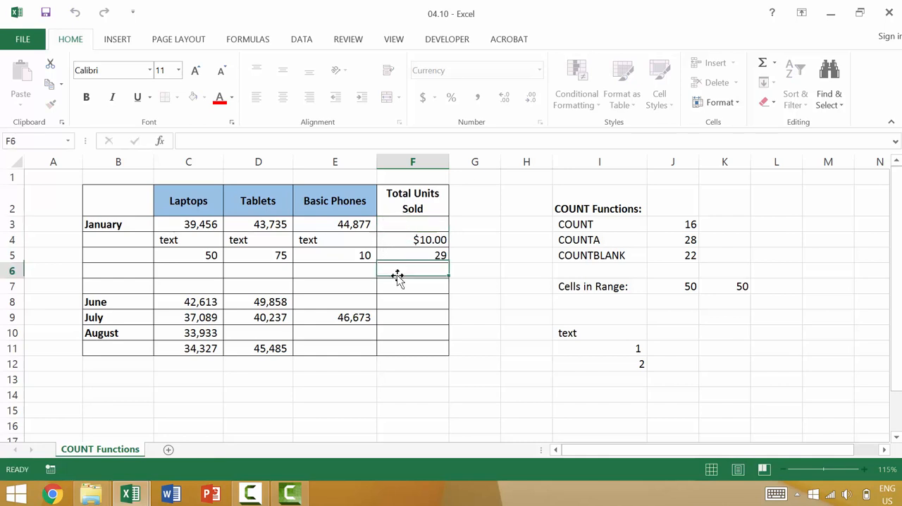
double_click(411, 224)
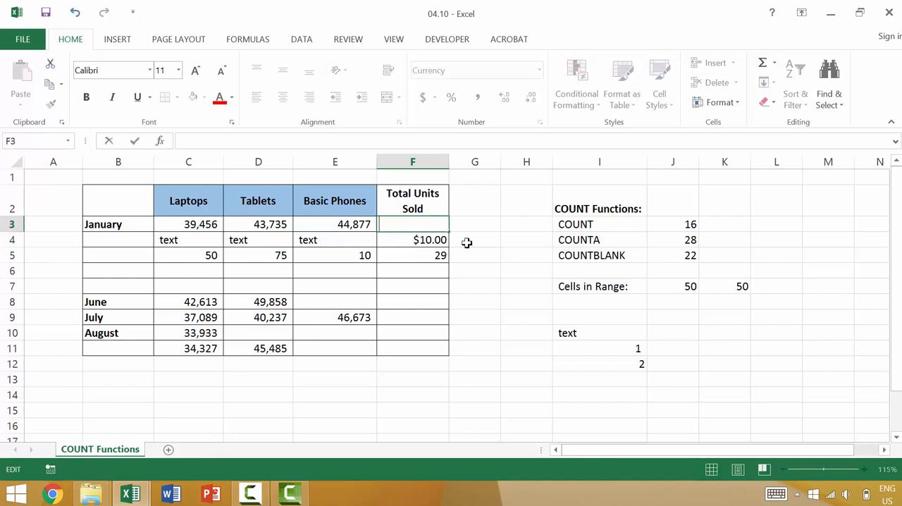
key(Return)
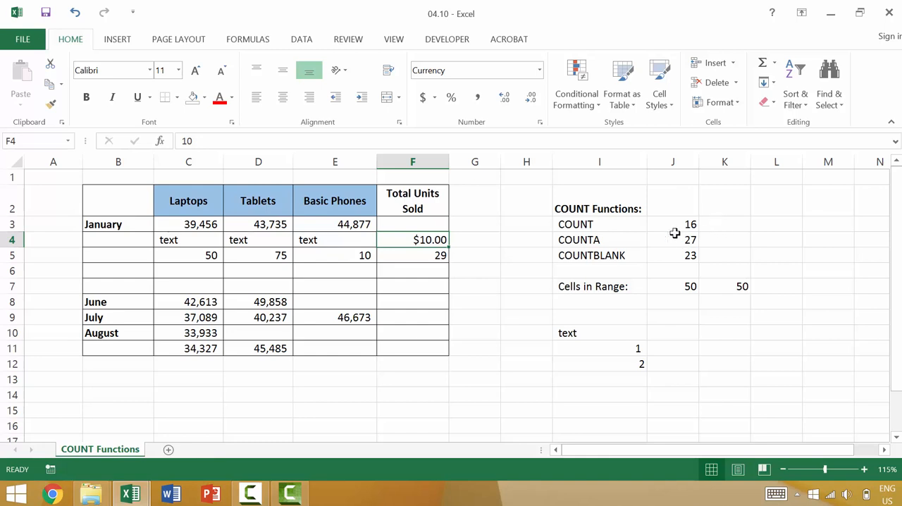
Enter a COUNT formula over the range B2:F11 in cell K3.
click(726, 224)
text(=COUNT()
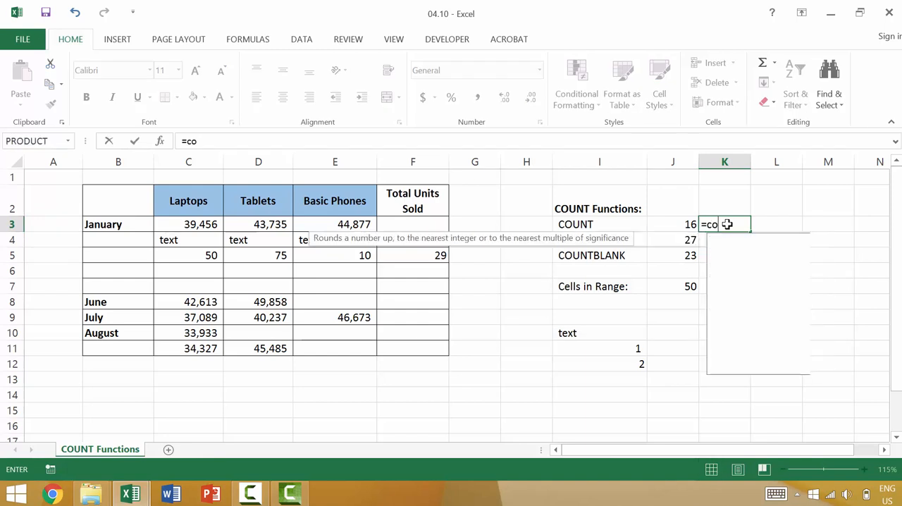
key(BackSpace)
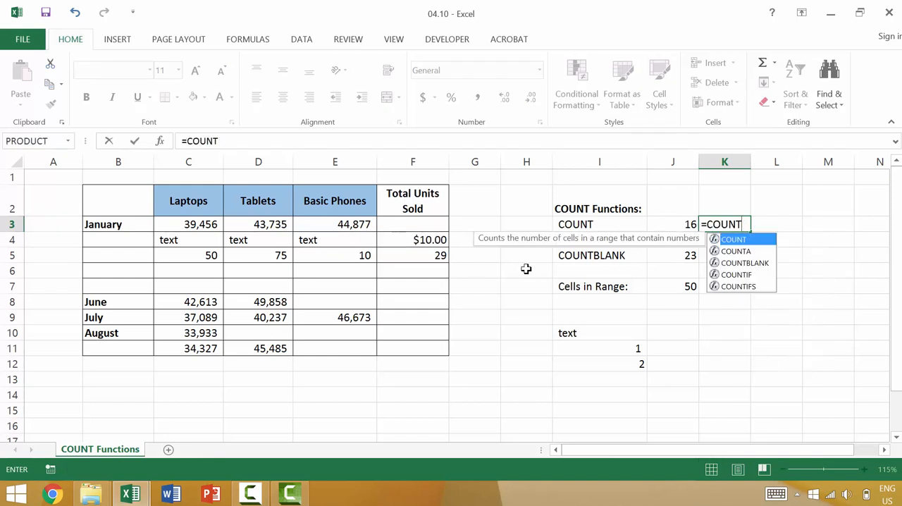
text(()
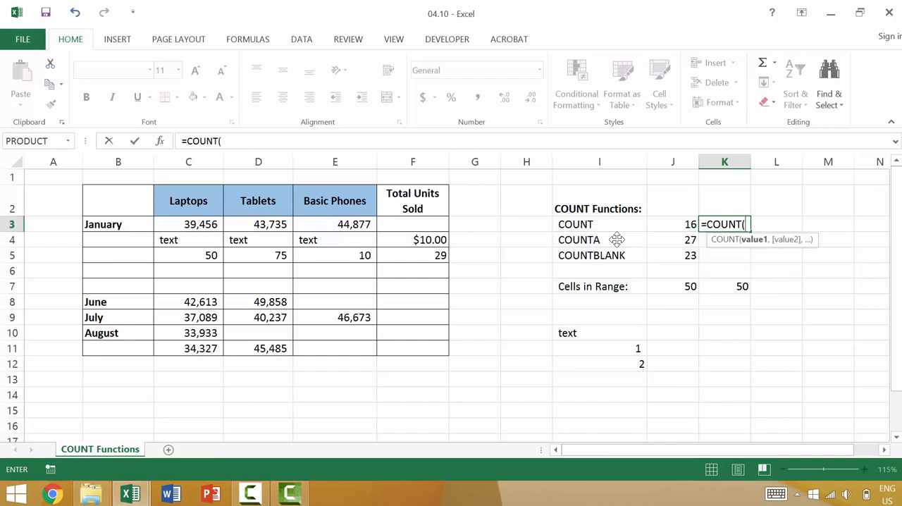
click(123, 201)
shift+click(422, 349)
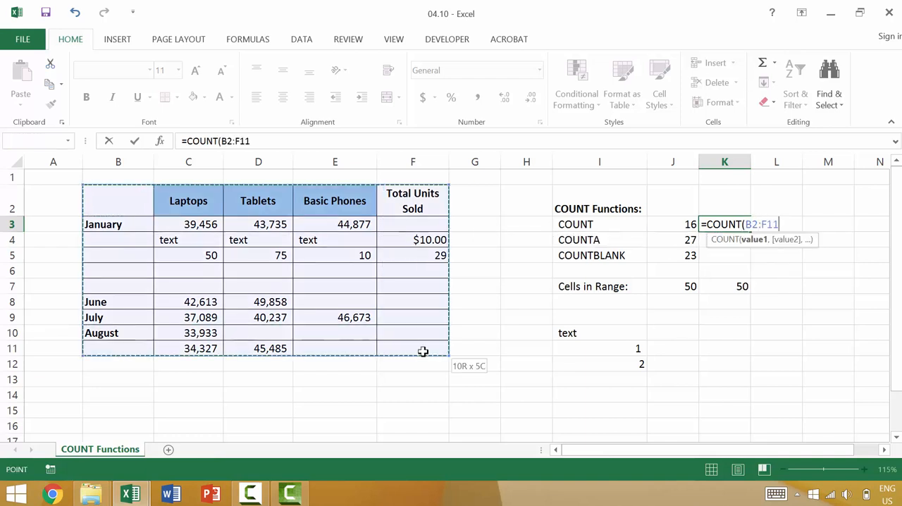
key(Return)
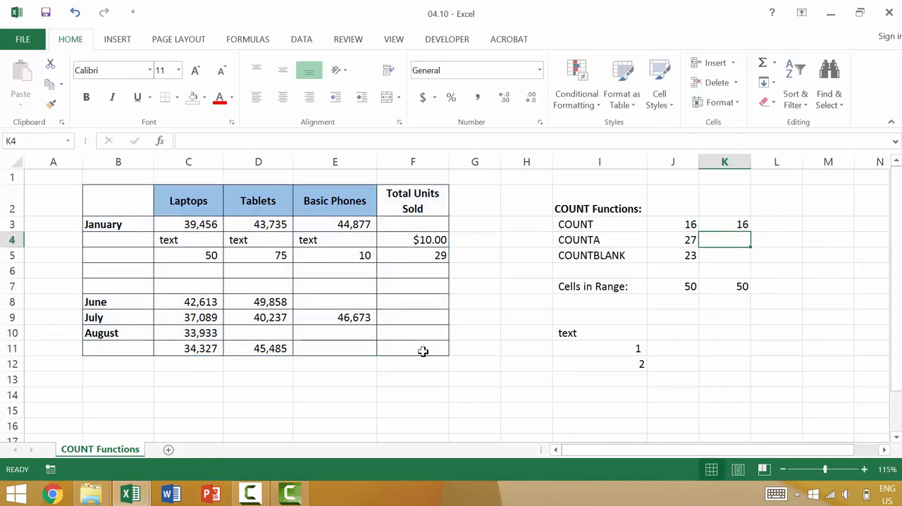
Enter a COUNTA formula over the range B2:F11 in cell K4.
text(=cou)
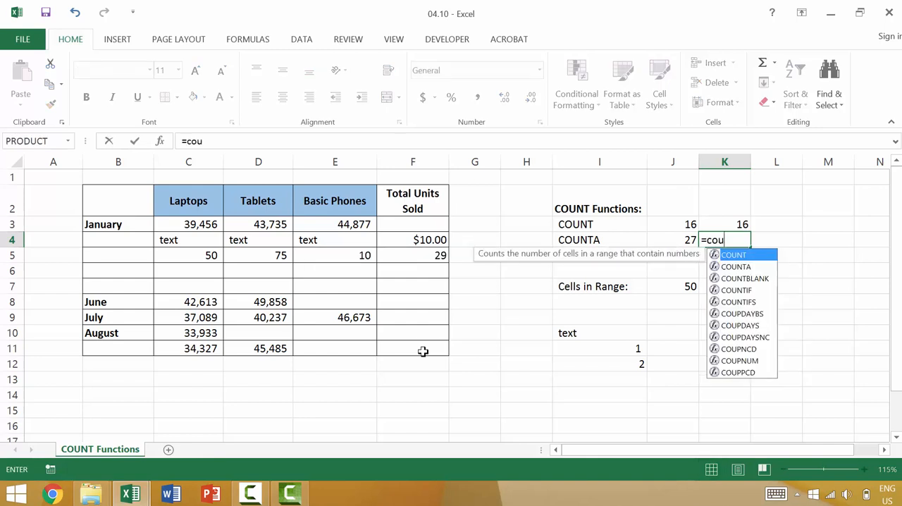
text(nt)
key(Down)
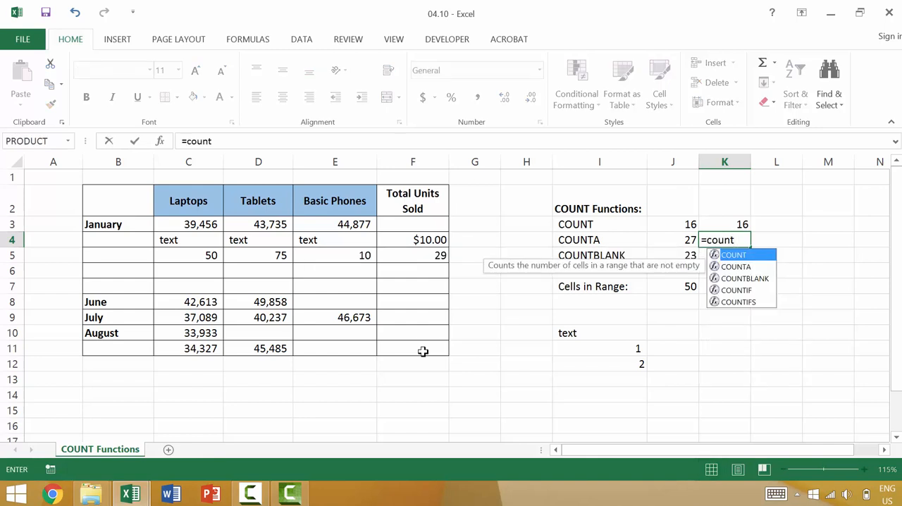
key(Tab)
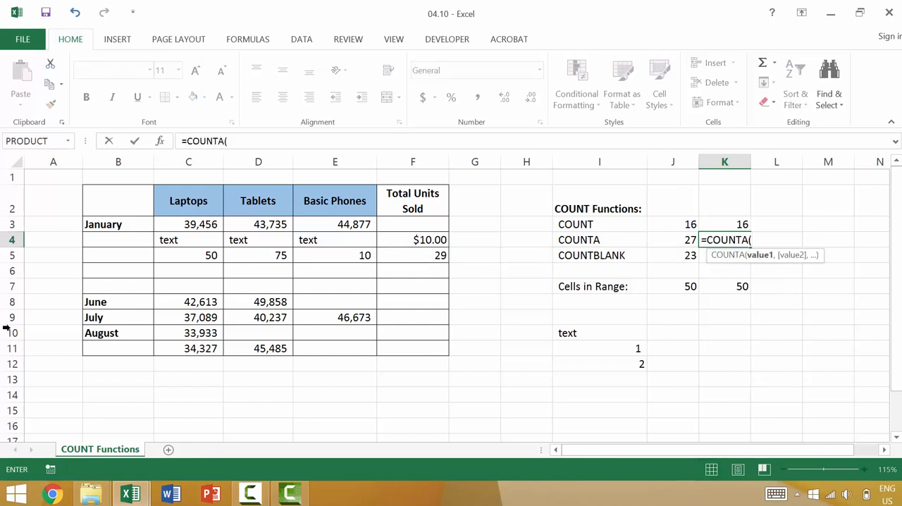
click(116, 188)
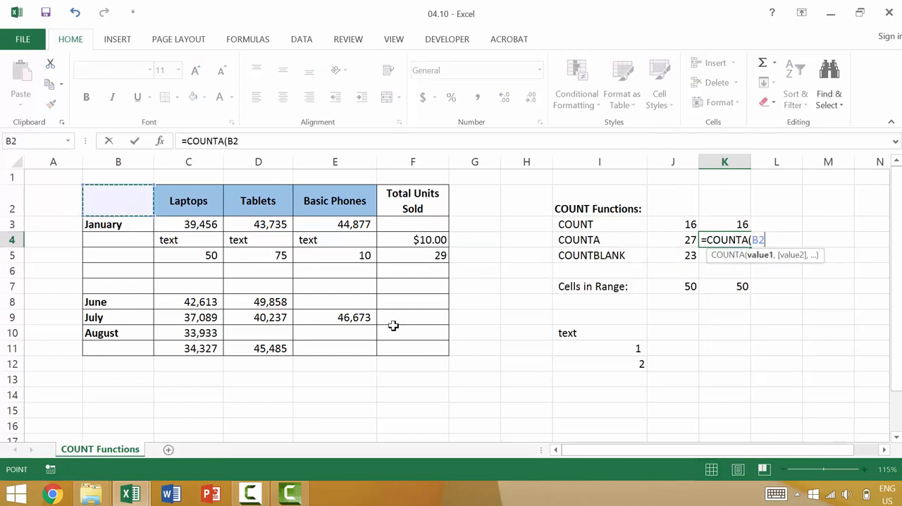
shift+click(434, 351)
text())
key(Return)
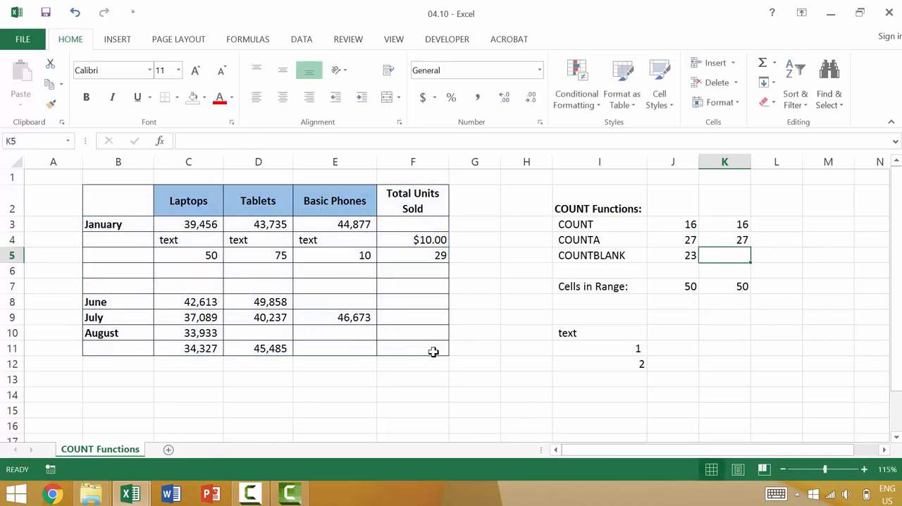
Enter a COUNTBLANK formula over the range B2:F11 in cell K5.
text(=count)
key(Down)
key(Down)
key(Tab)
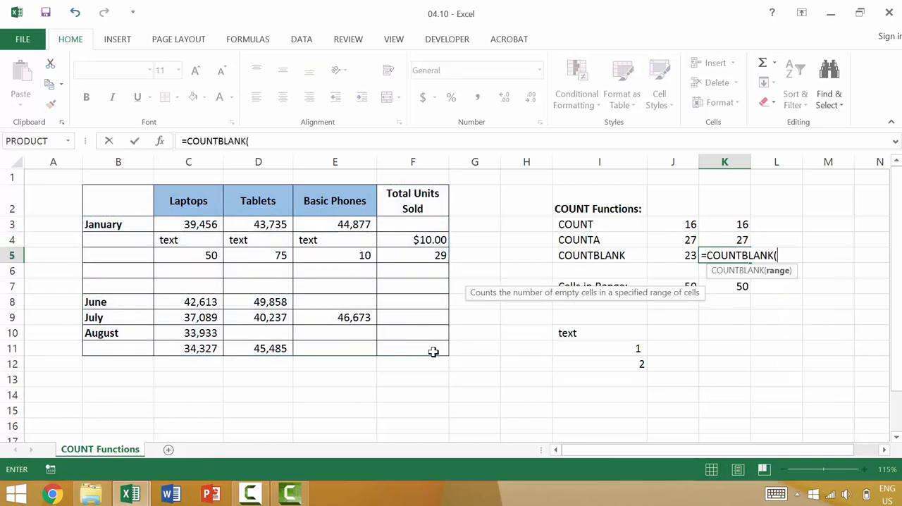
click(138, 203)
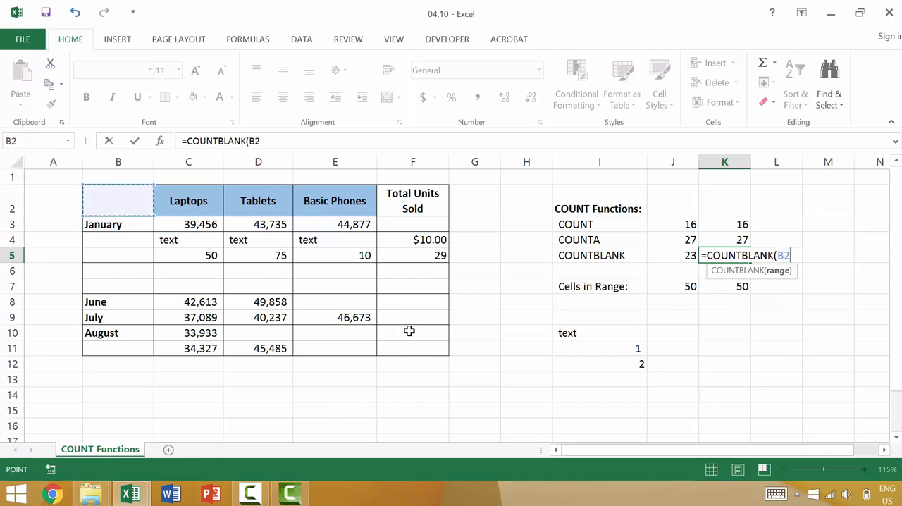
shift+click(425, 348)
text())
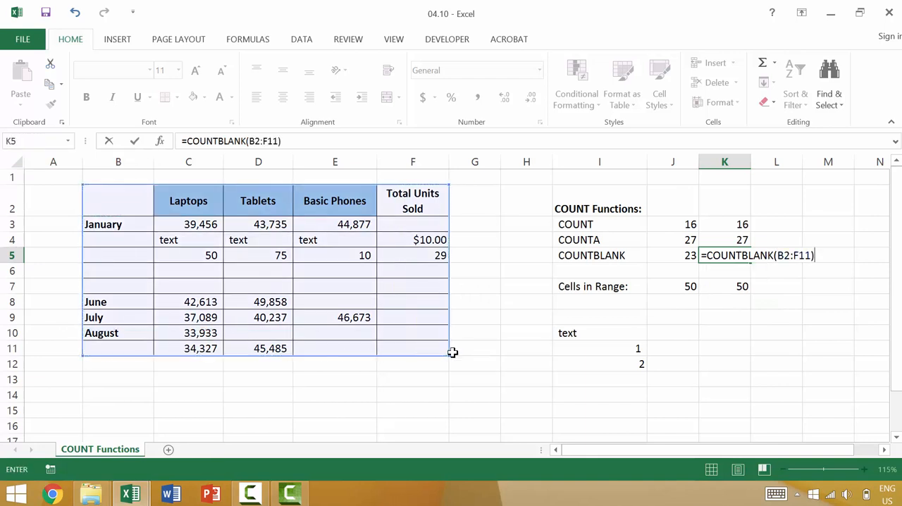
key(Return)
Clear cell K7 and start a new formula there with COUNTA over B2:F11 followed by a plus sign.
click(721, 287)
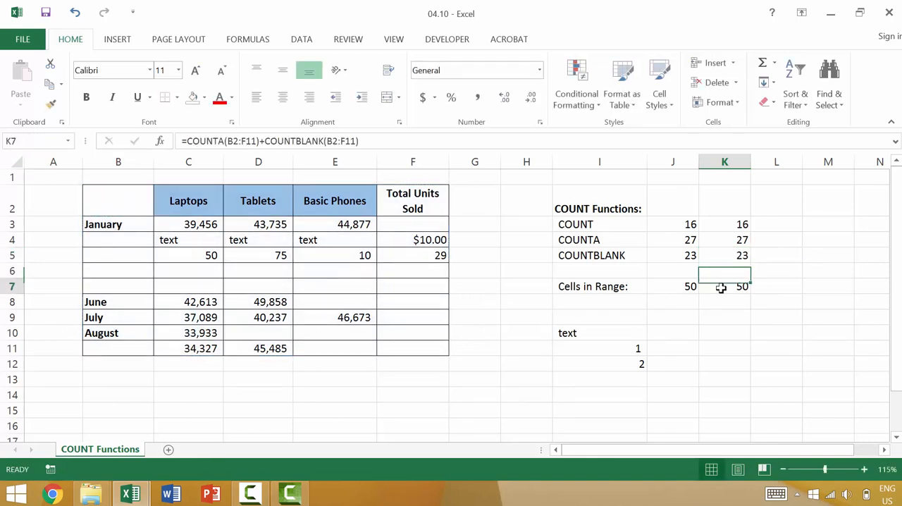
key(Delete)
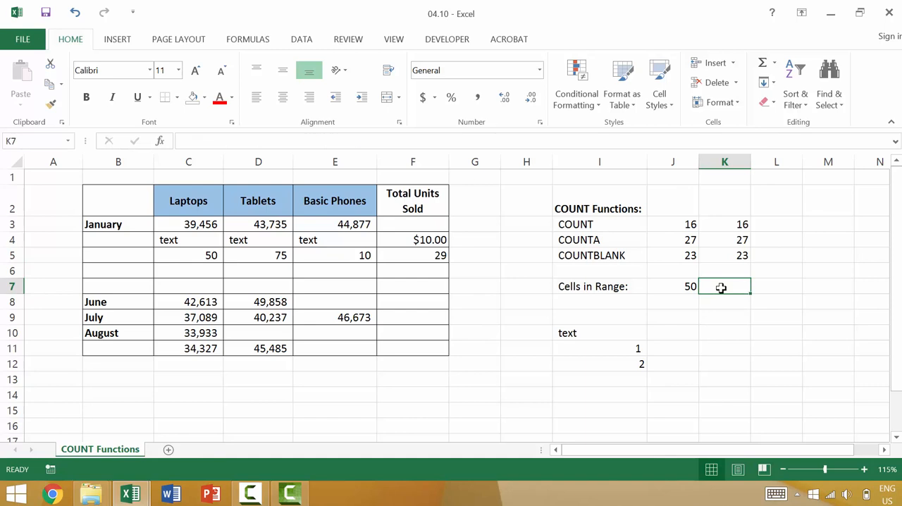
text(=)
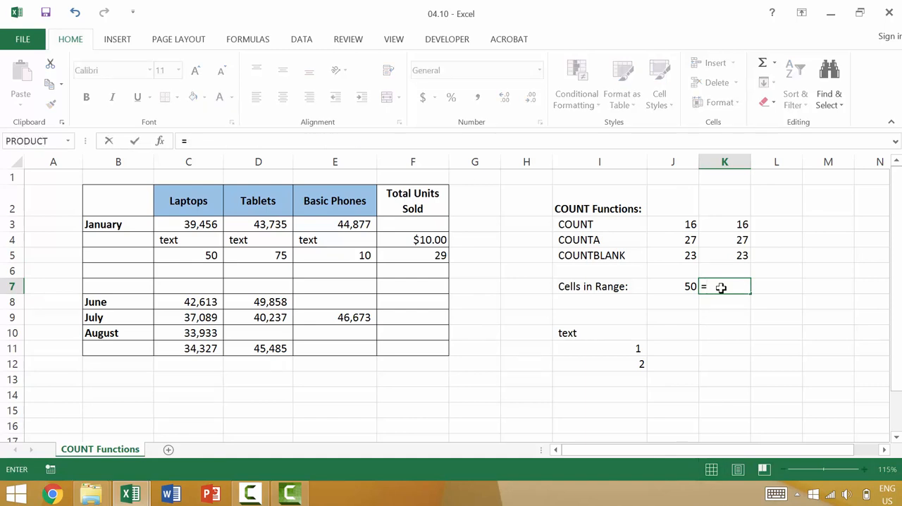
text(counta()
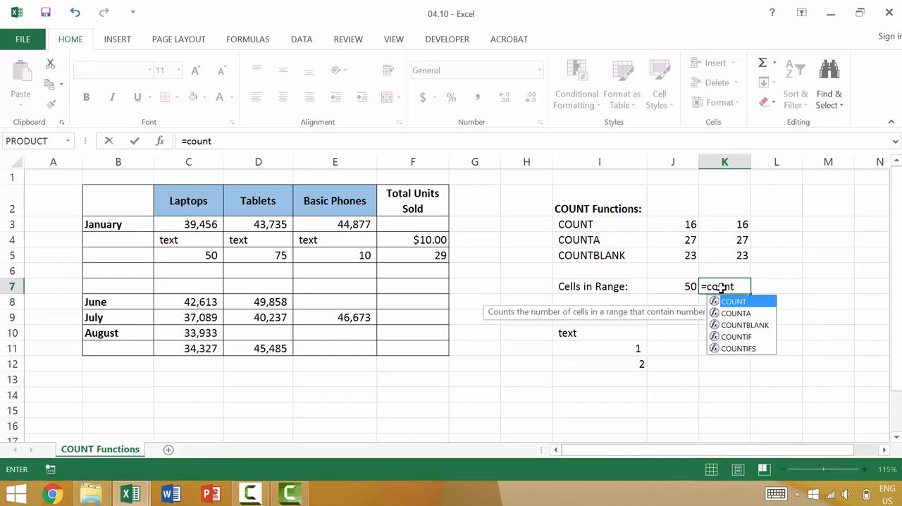
click(125, 203)
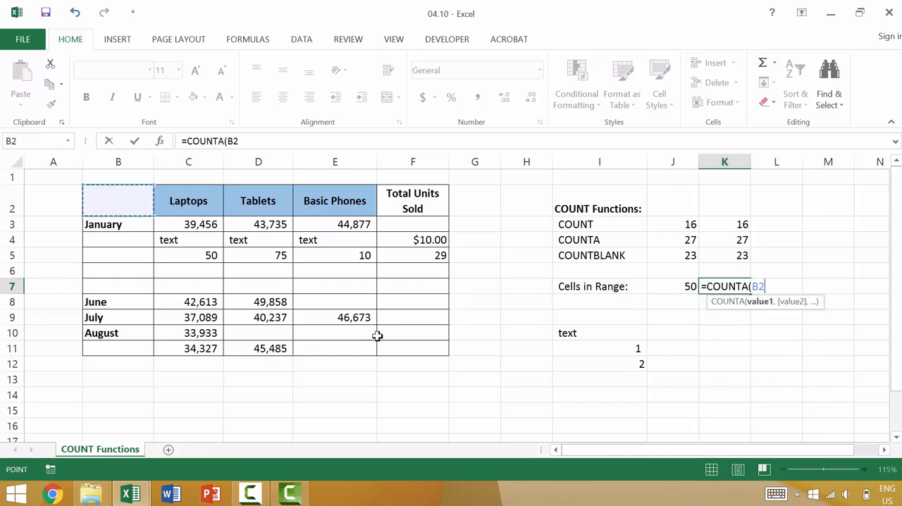
shift+click(435, 349)
text()+)
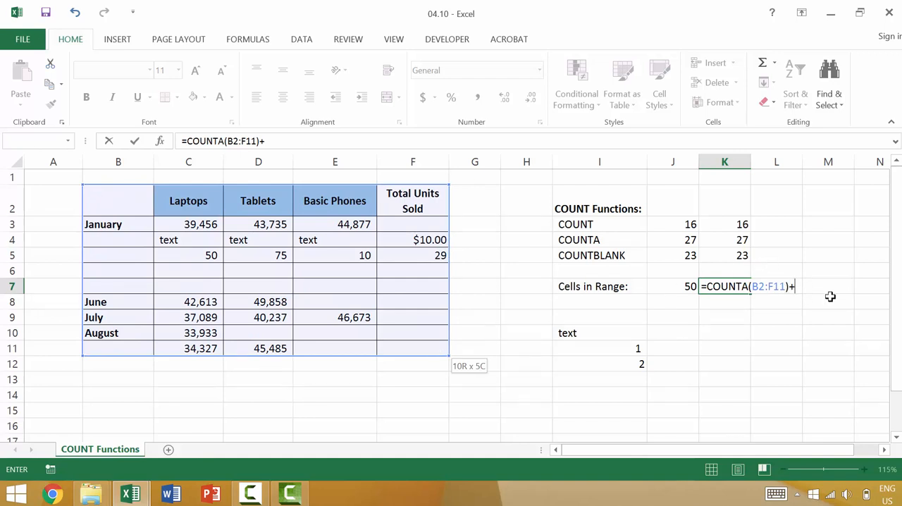
Complete the K7 formula by adding COUNTBLANK over the range B2:F11, and enter it.
text(coun)
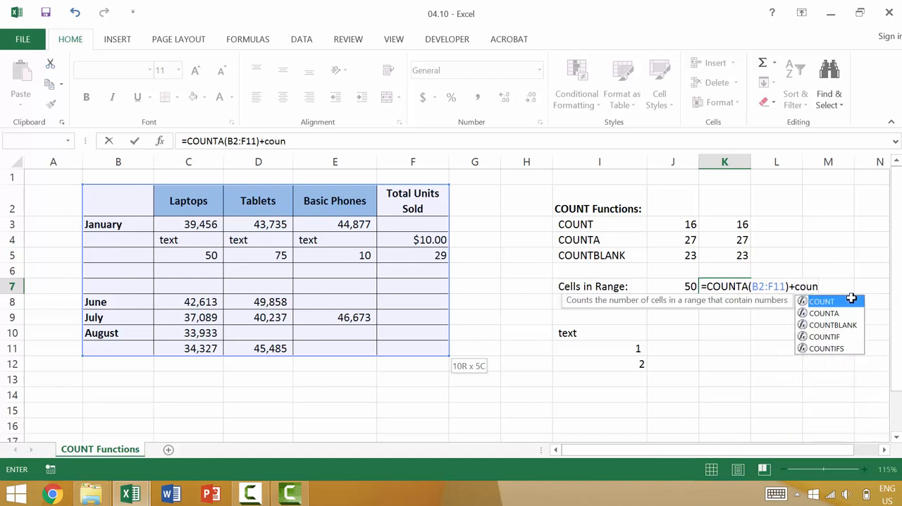
click(851, 324)
double_click(852, 324)
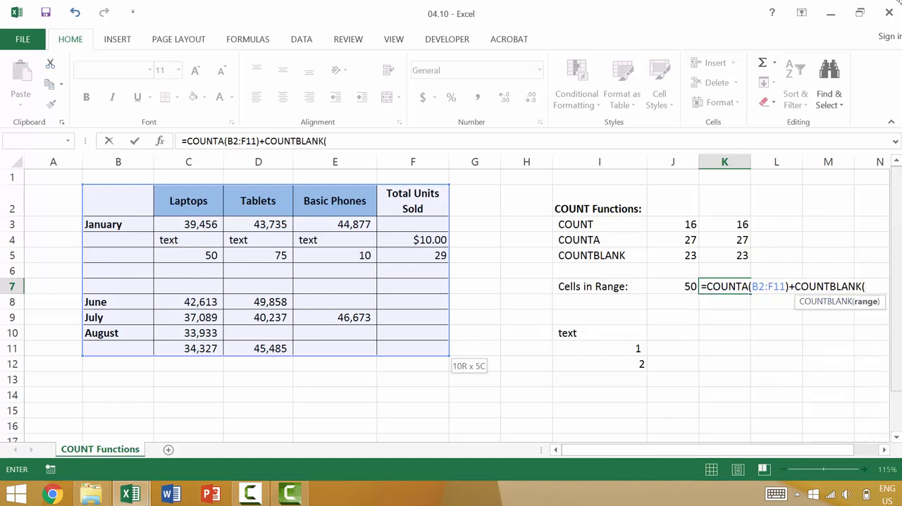
drag(118, 201, 413, 346)
text())
key(Return)
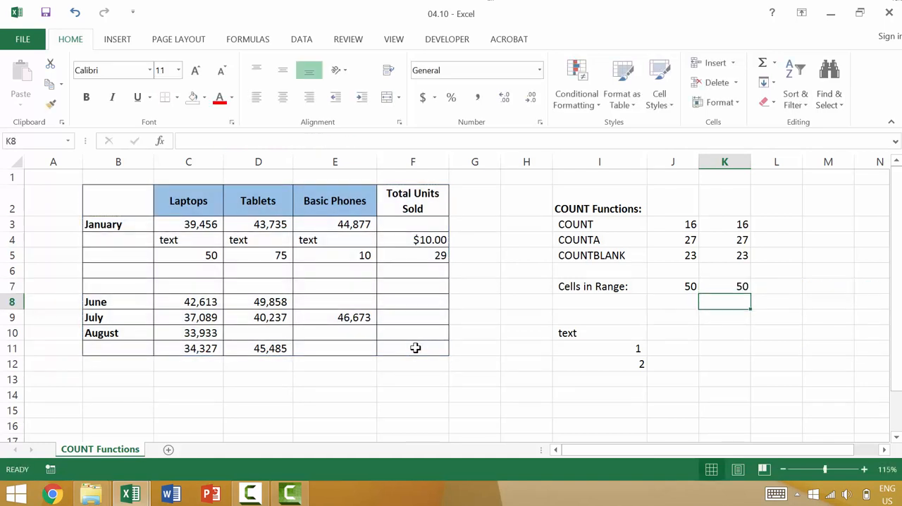
Compare the cells-in-range formulas in J7 and K7 without changing them.
click(684, 288)
double_click(729, 286)
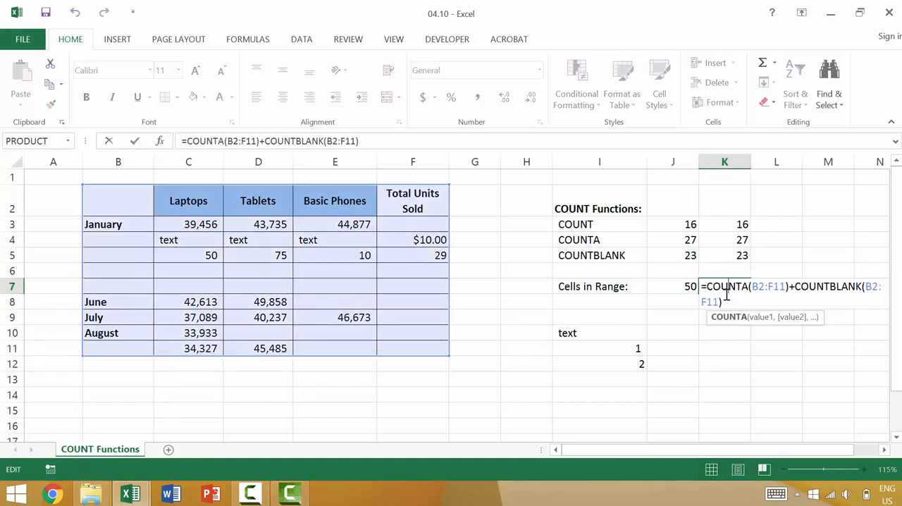
key(Escape)
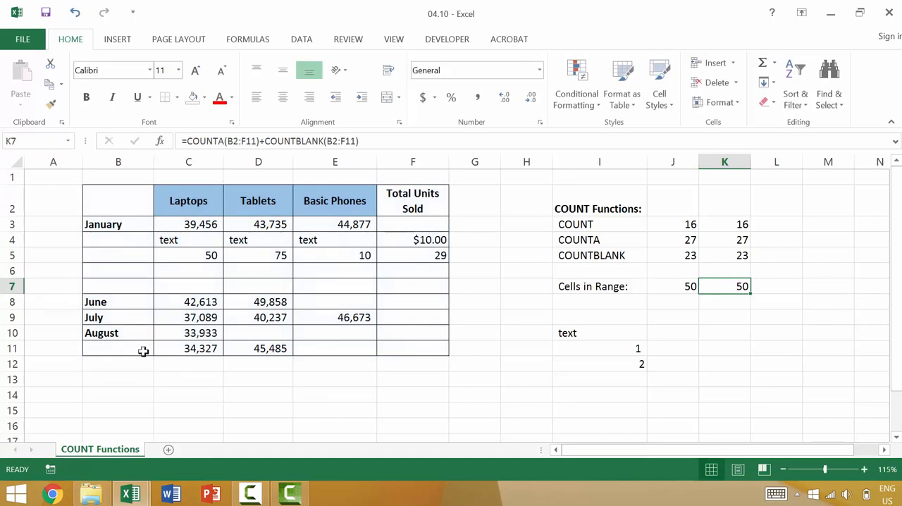